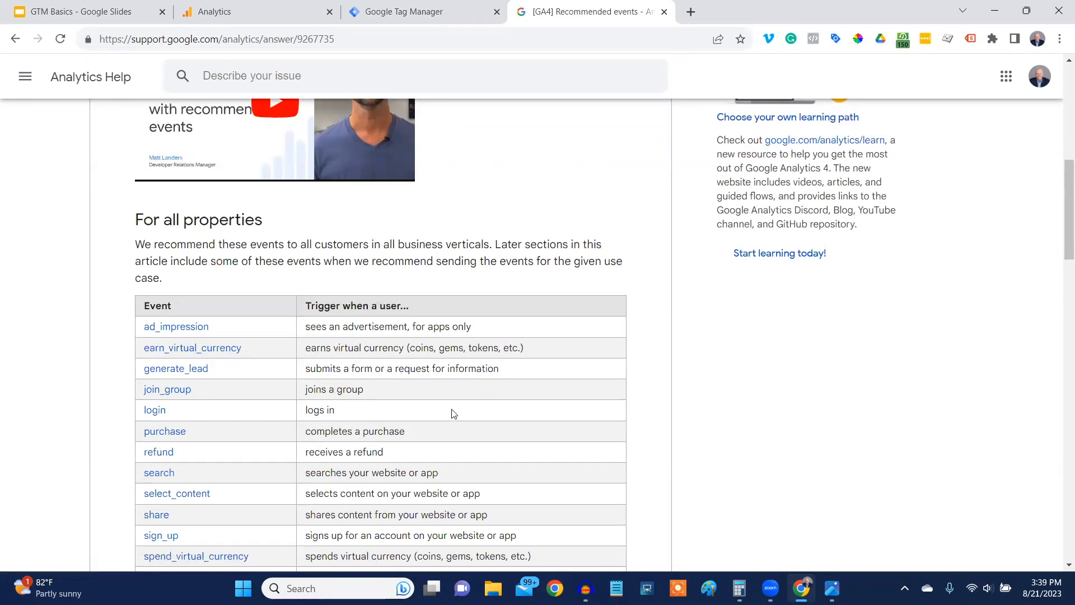
Open the reference for the generate_lead recommended event and look through the page's list of events.
scroll(240, 540, down, 1)
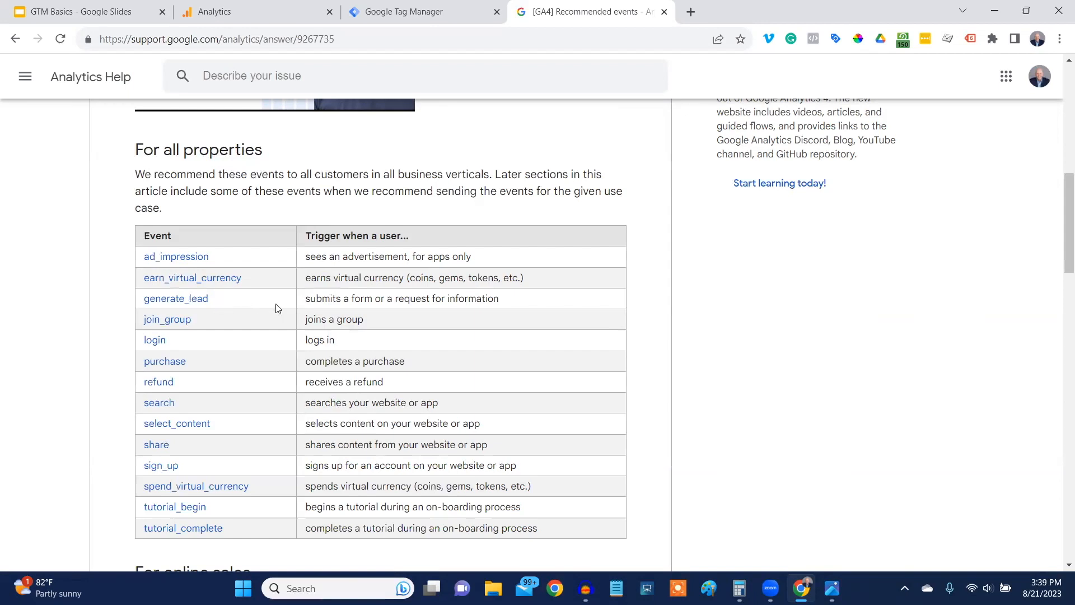
click(169, 304)
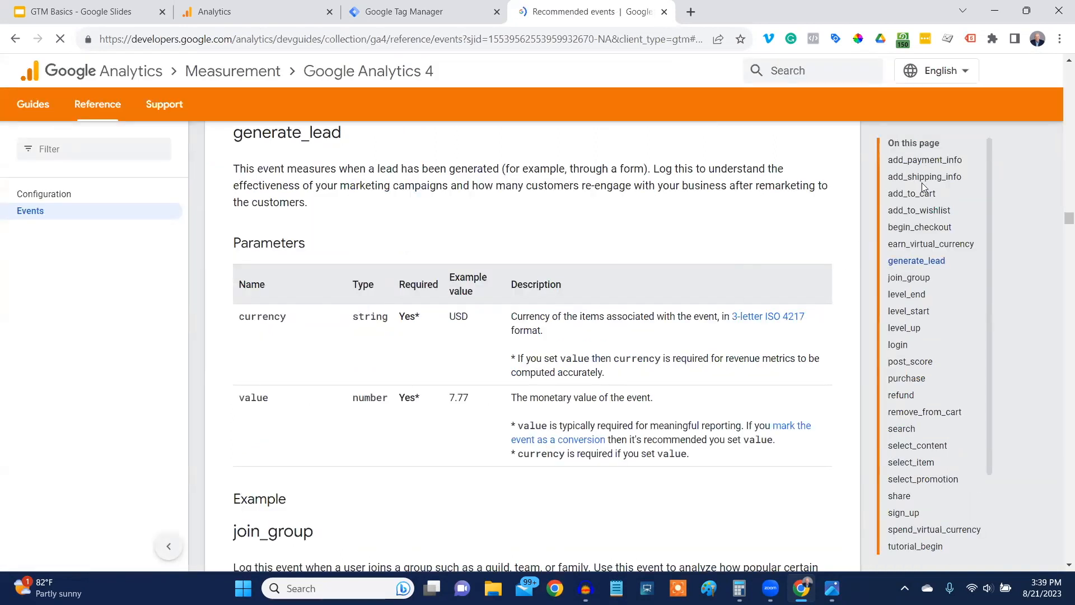
scroll(918, 280, down, 3)
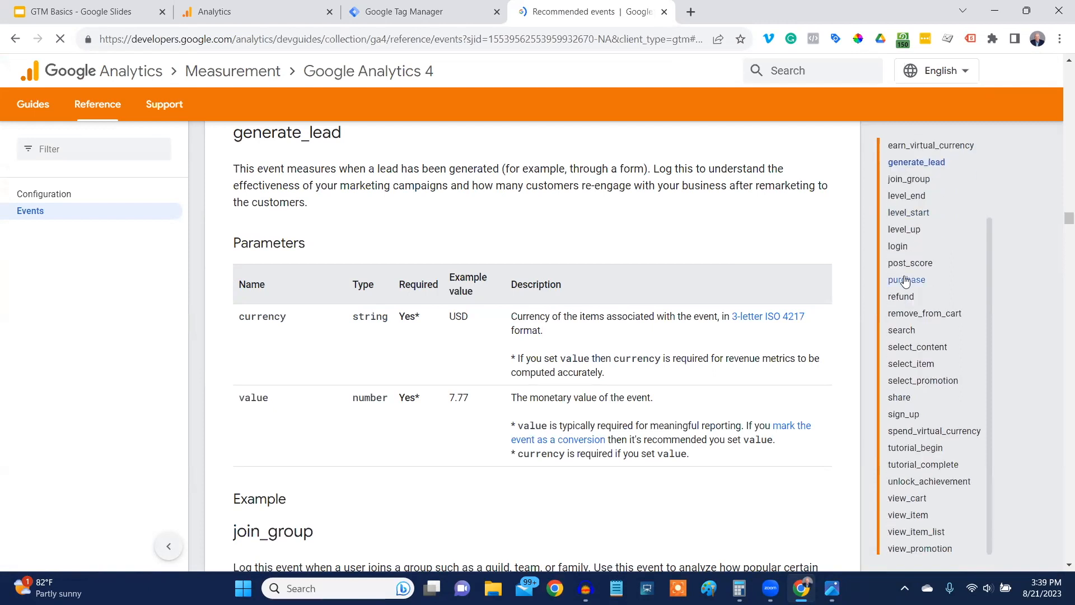
scroll(942, 374, down, 3)
scroll(940, 370, down, 1)
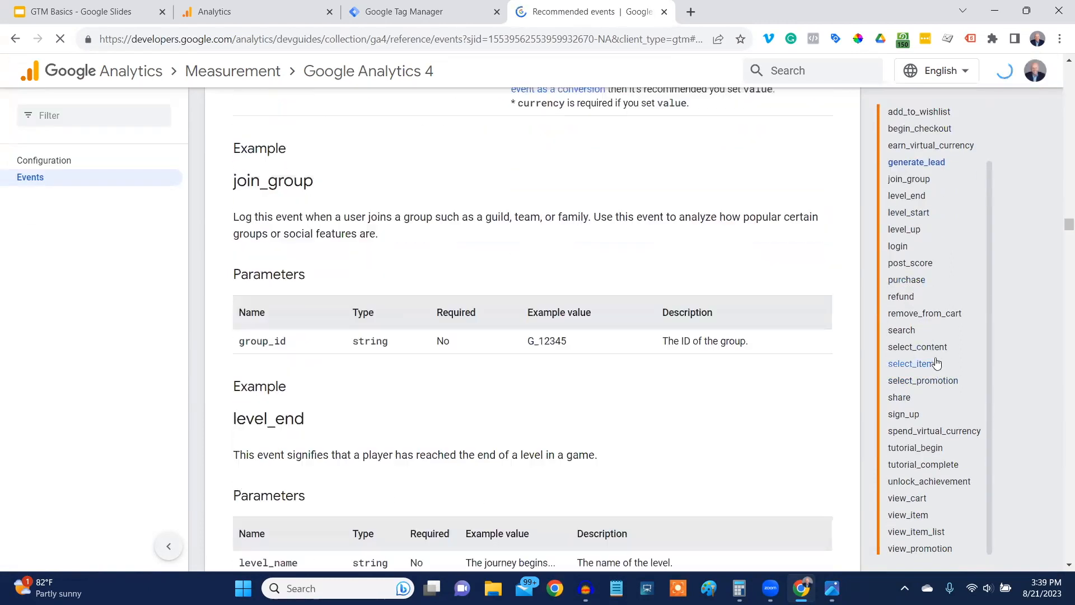
scroll(929, 347, up, 3)
scroll(970, 203, up, 15)
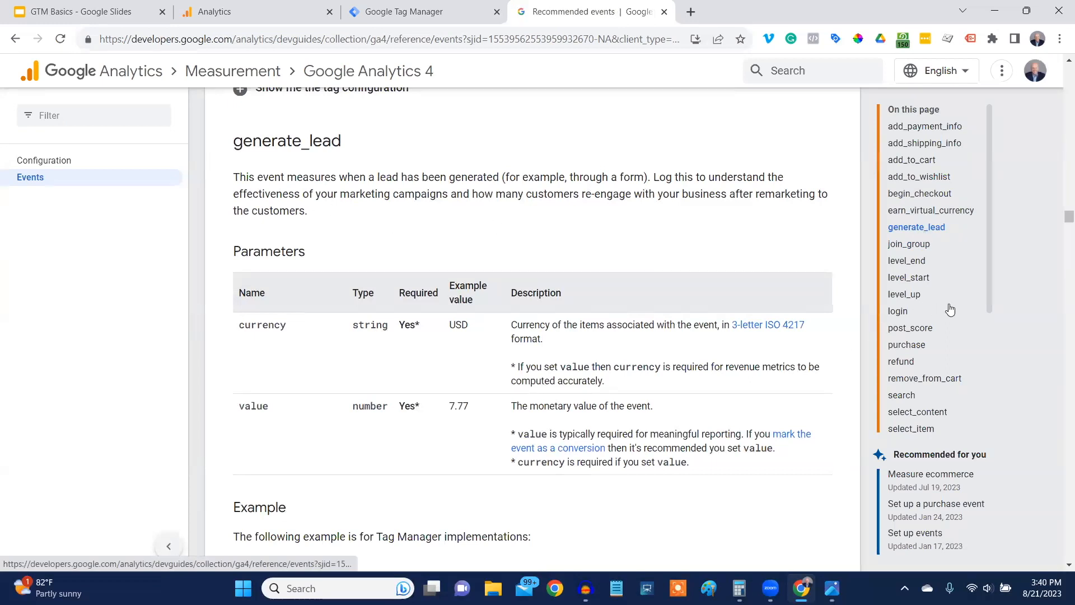
View the purchase event's reference entry, and return to the generate_lead entry to examine its parameters.
scroll(950, 310, down, 1)
click(910, 275)
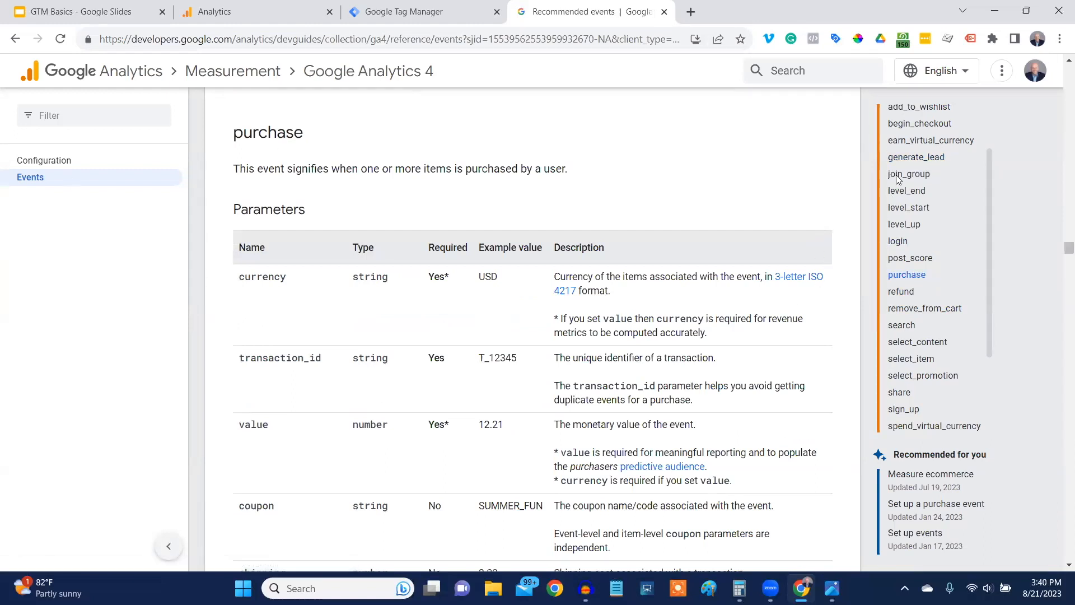
click(901, 158)
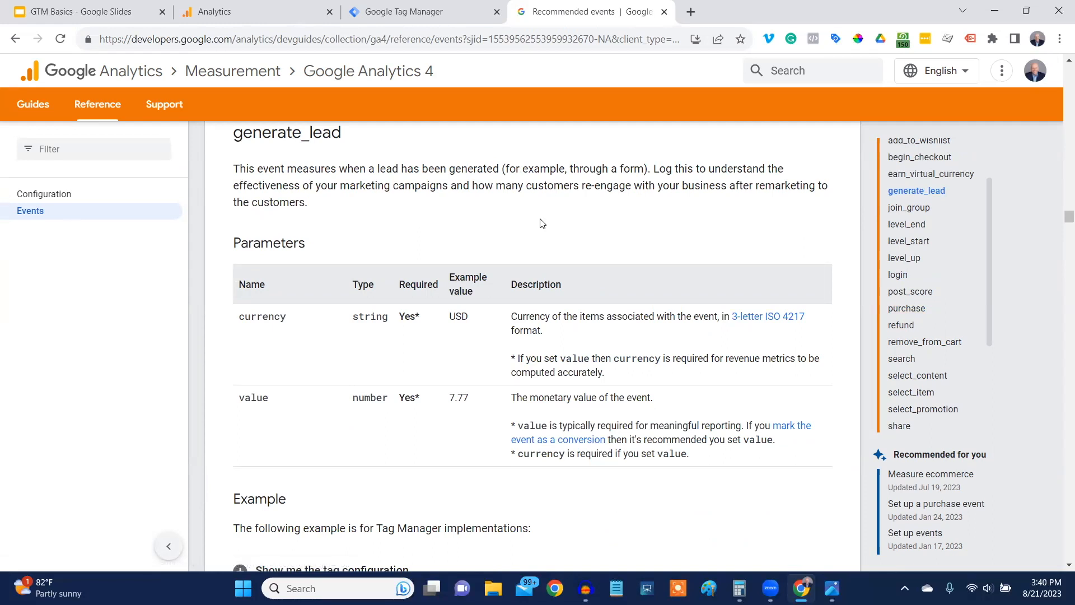
scroll(284, 299, up, 1)
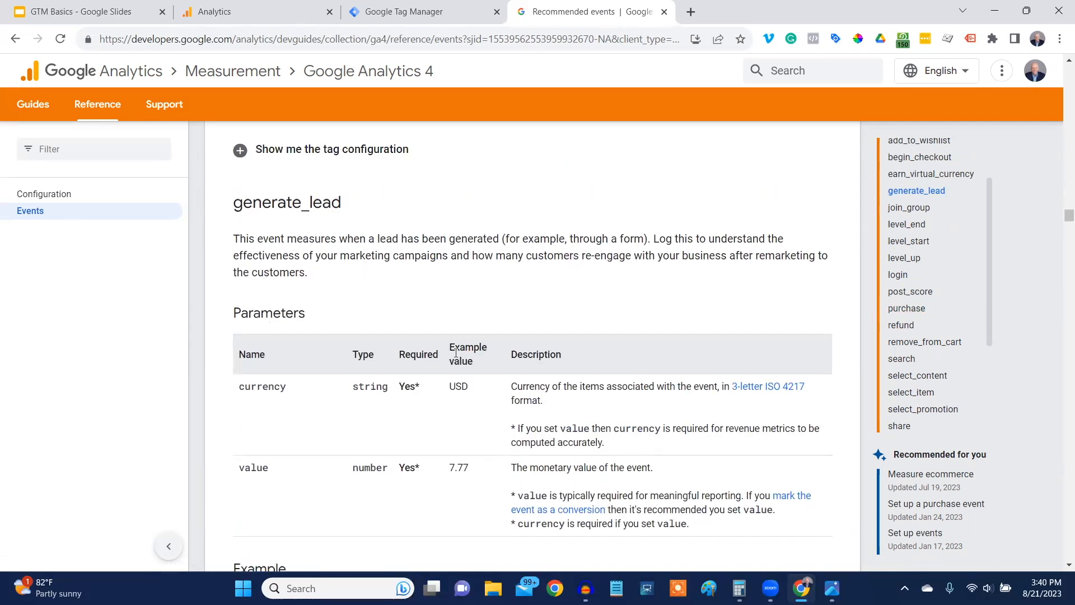
scroll(455, 353, down, 1)
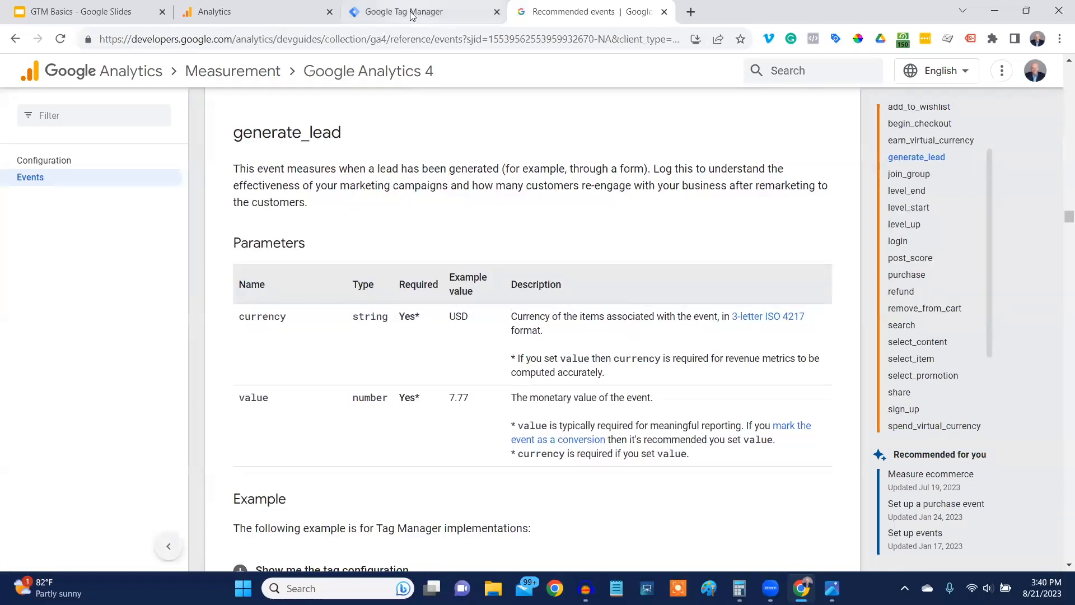
Copy the event name generate_lead from its reference heading and switch to Google Tag Manager.
scroll(319, 321, up, 2)
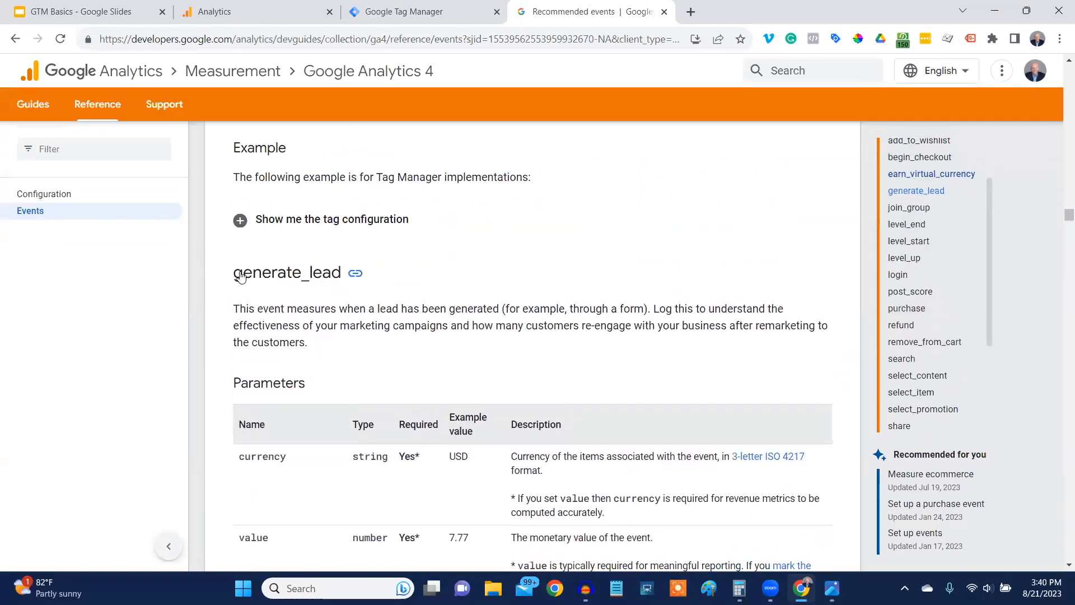
drag(232, 274, 338, 278)
key(ctrl+c)
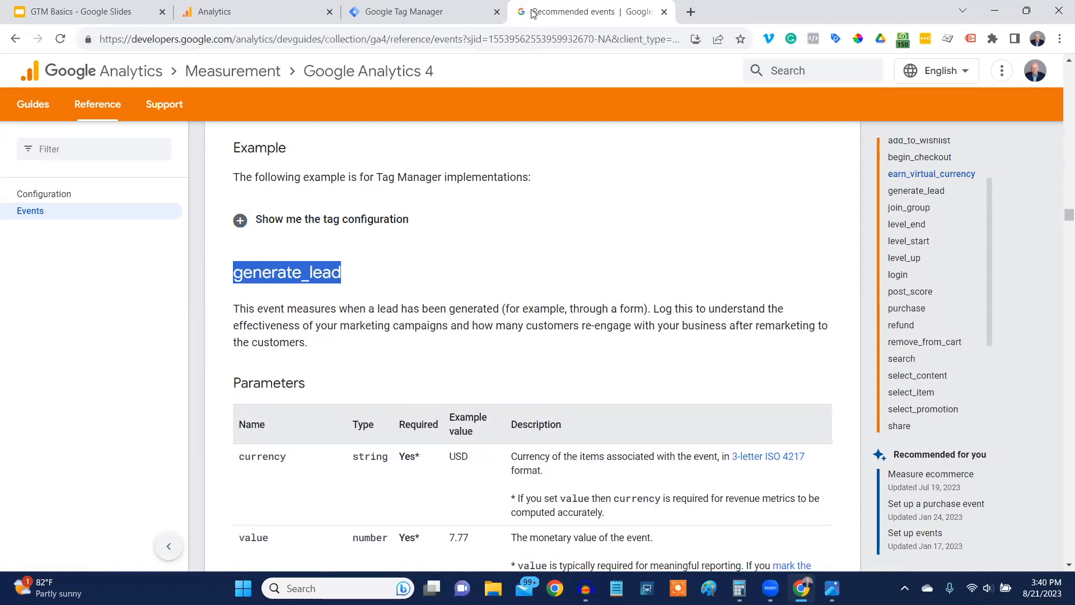
click(429, 12)
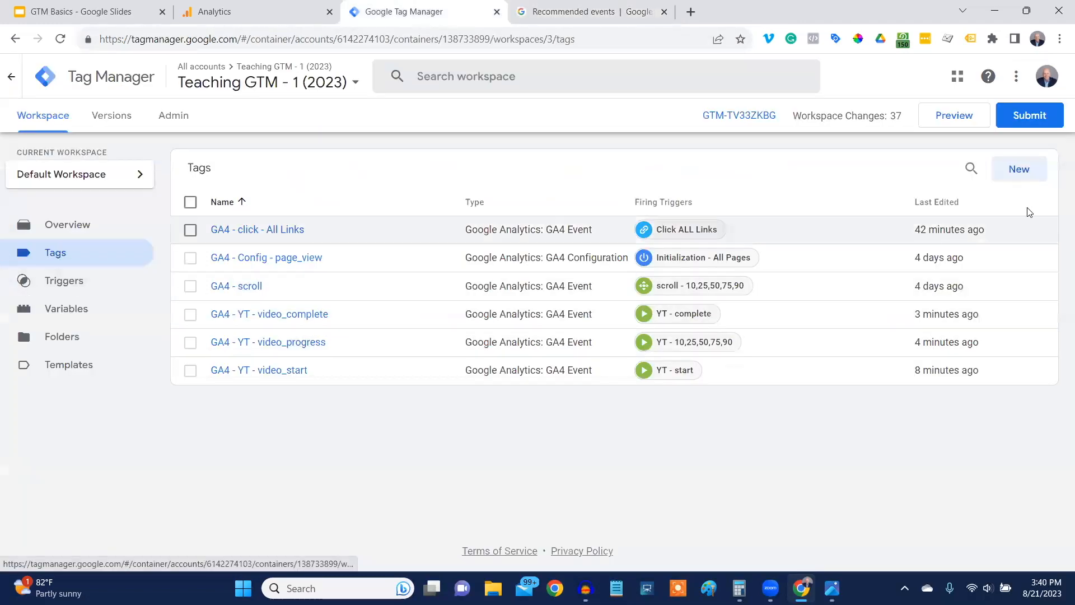
Create a new tag with the type Google Analytics: GA4 Event.
click(1017, 170)
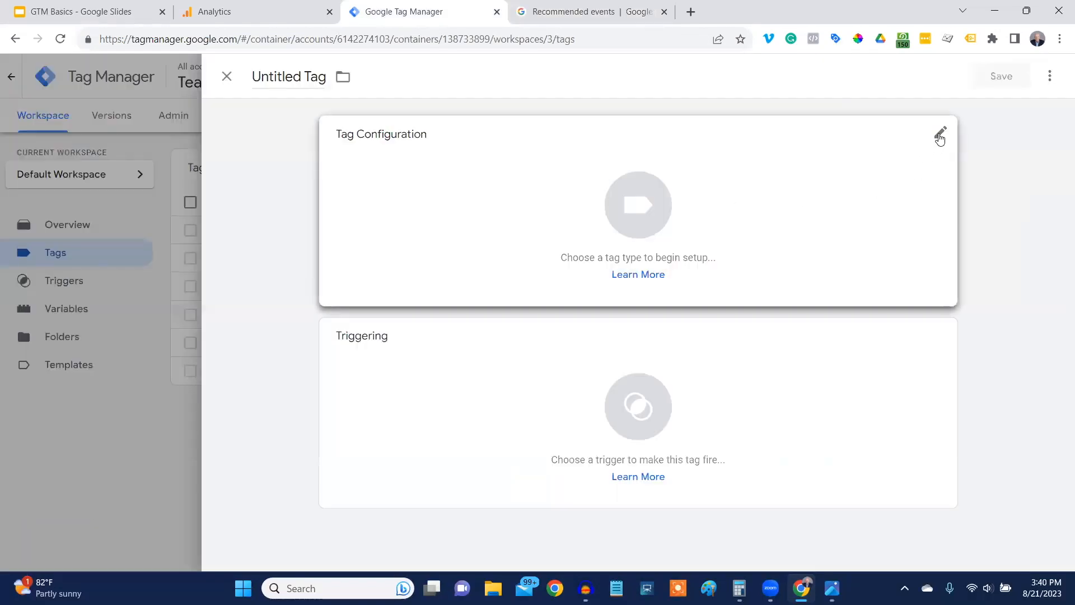
click(940, 139)
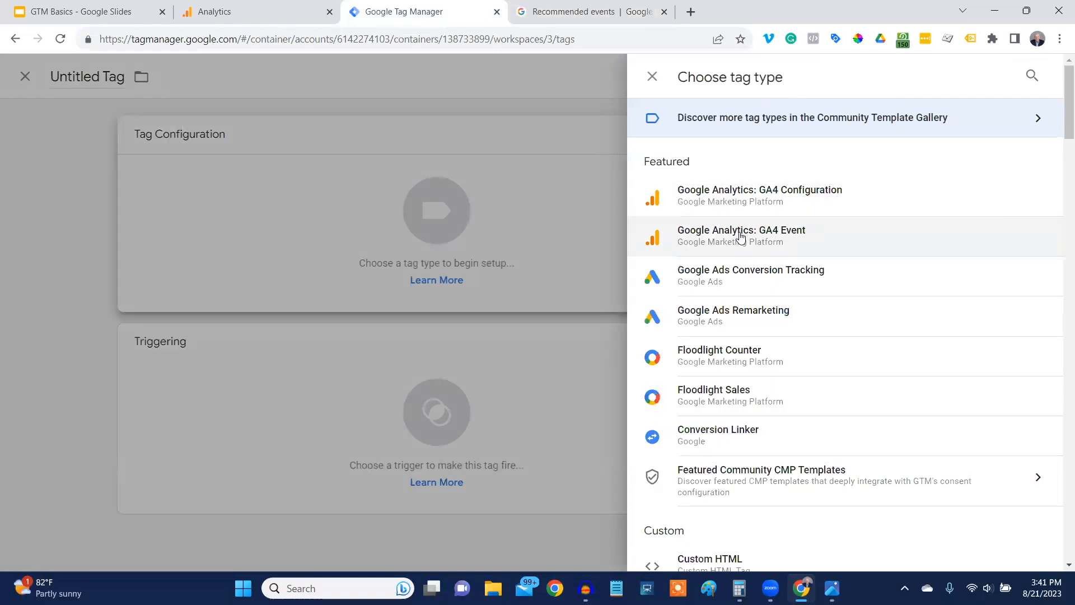
click(1020, 253)
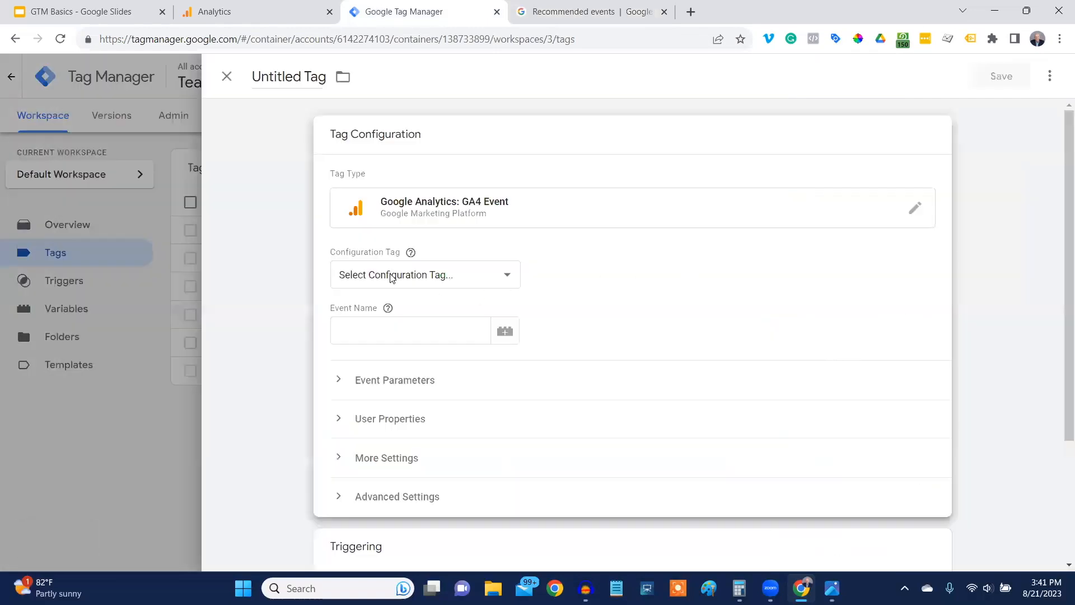
Set the tag's configuration tag to GA4 - Config - page_view and its event name to generate_lead.
click(511, 277)
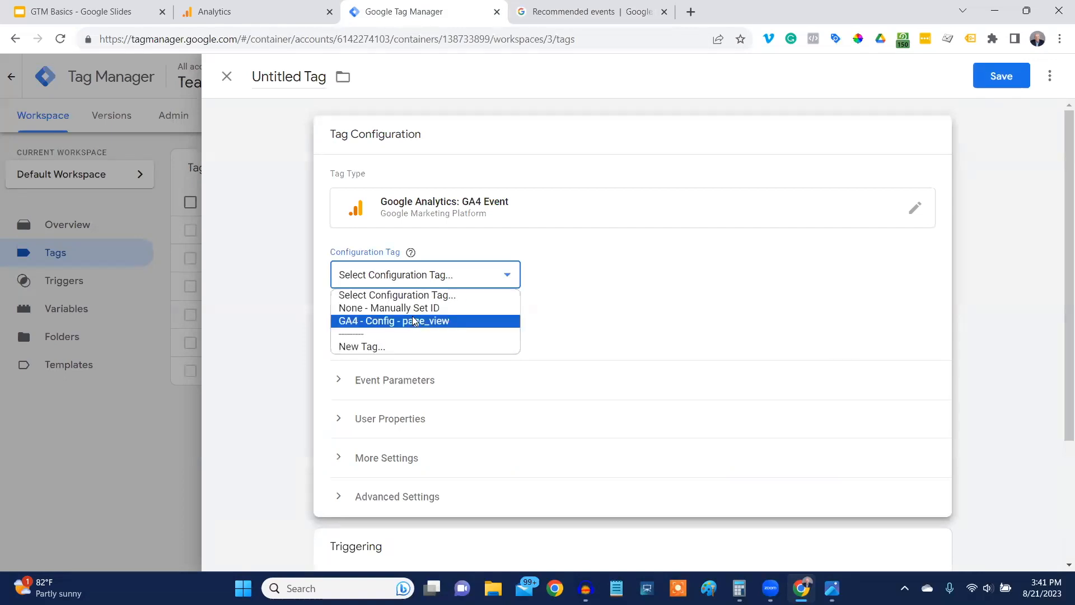
click(412, 321)
click(383, 330)
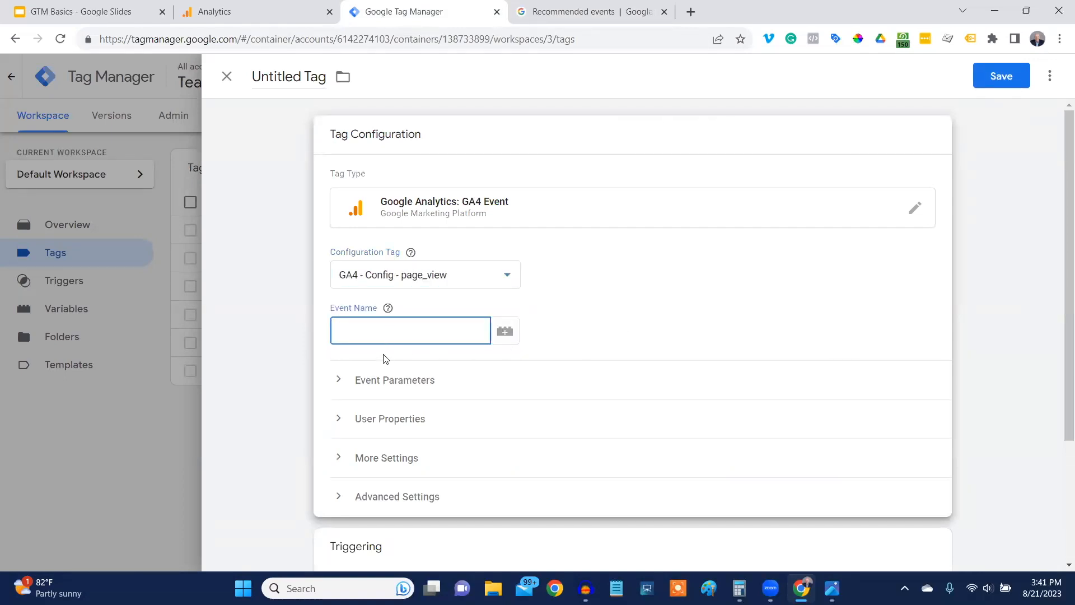
key(ctrl+v)
Rename the untitled tag as GA4 - generate_lead.
drag(255, 76, 327, 76)
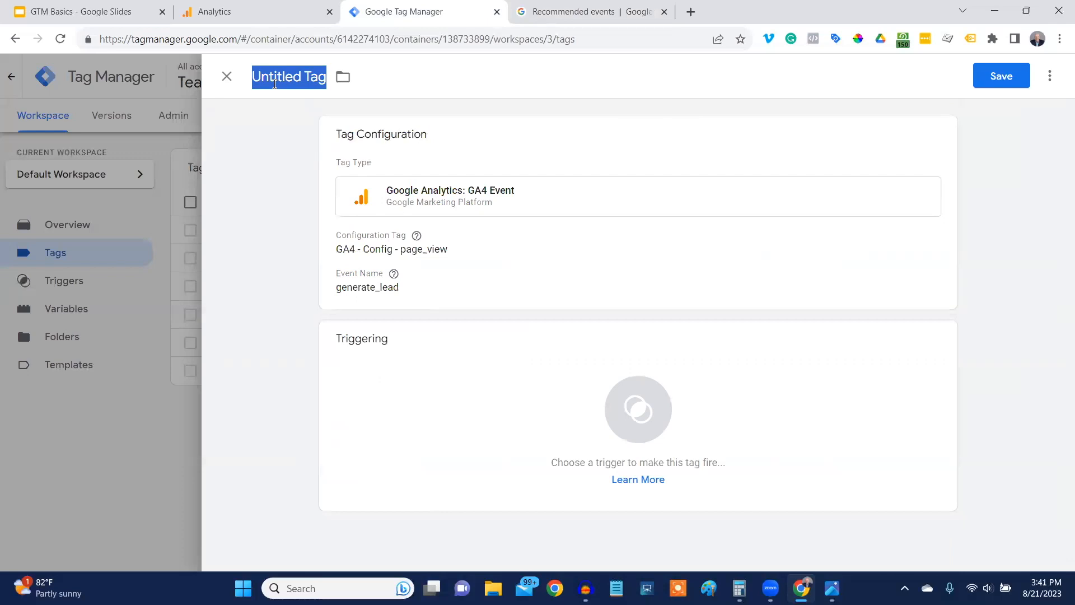
text(GA)
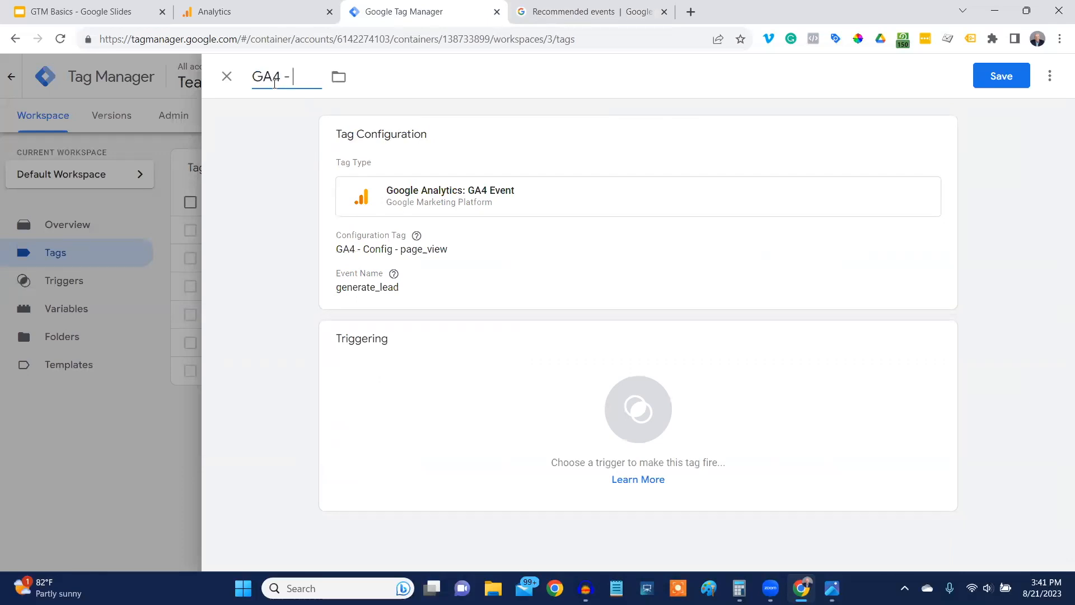
text(4 -)
key(ctrl+v)
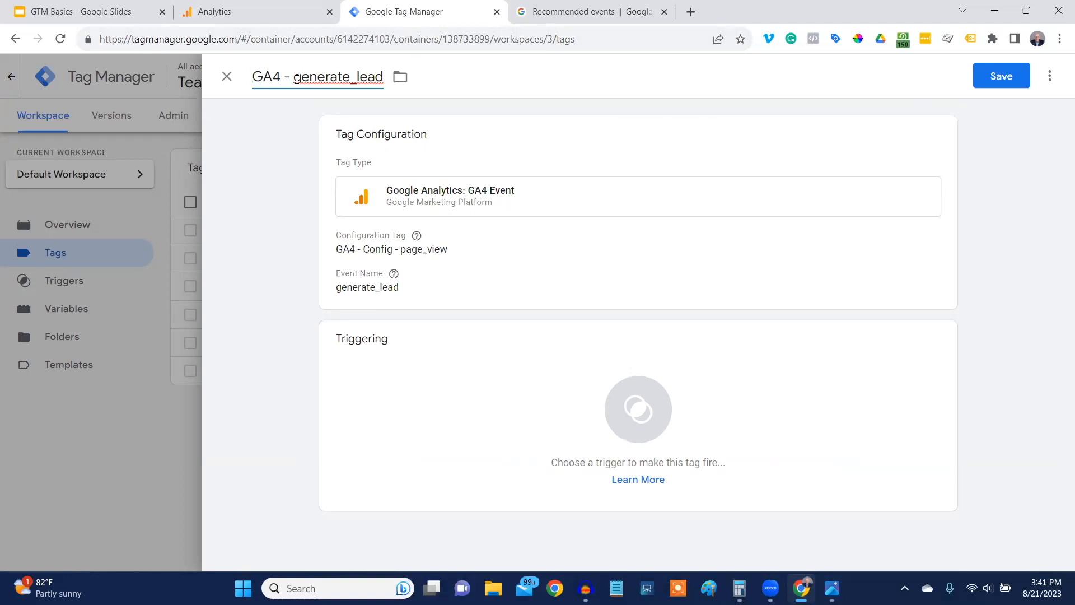
drag(295, 79, 382, 82)
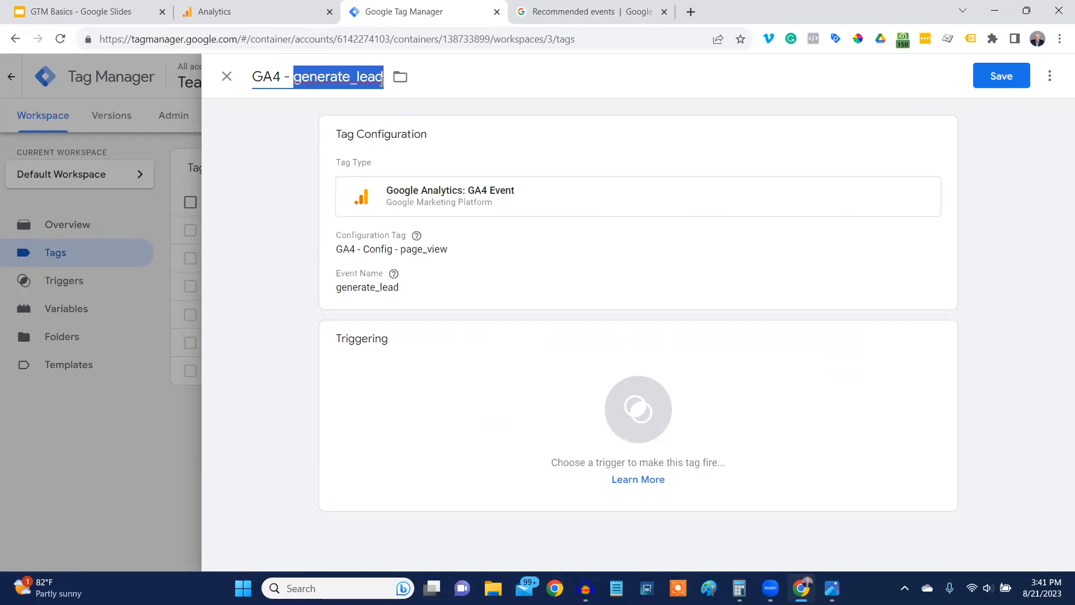
click(262, 145)
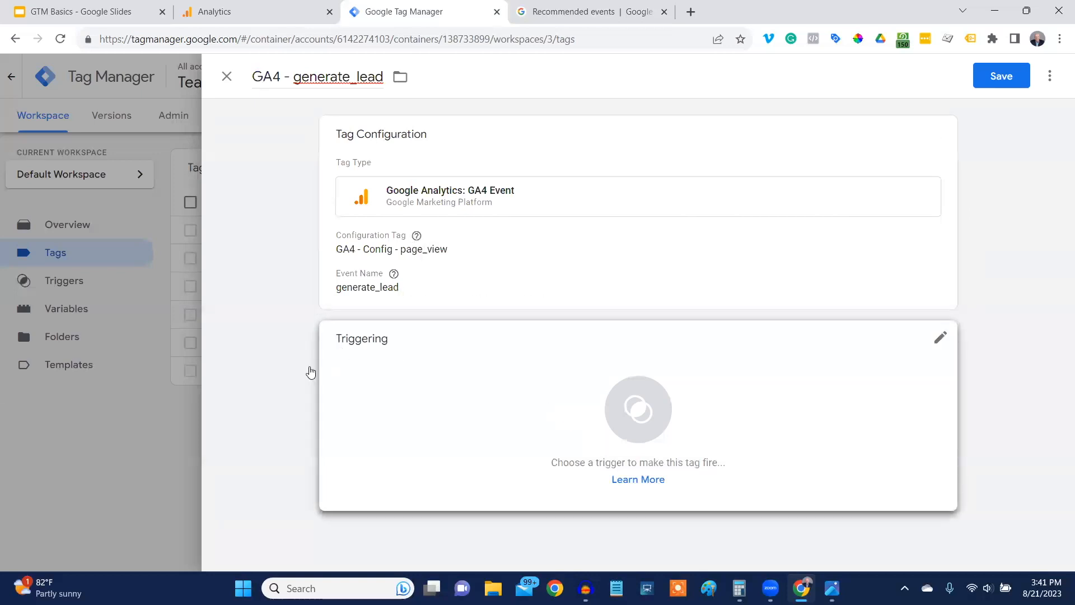
click(940, 340)
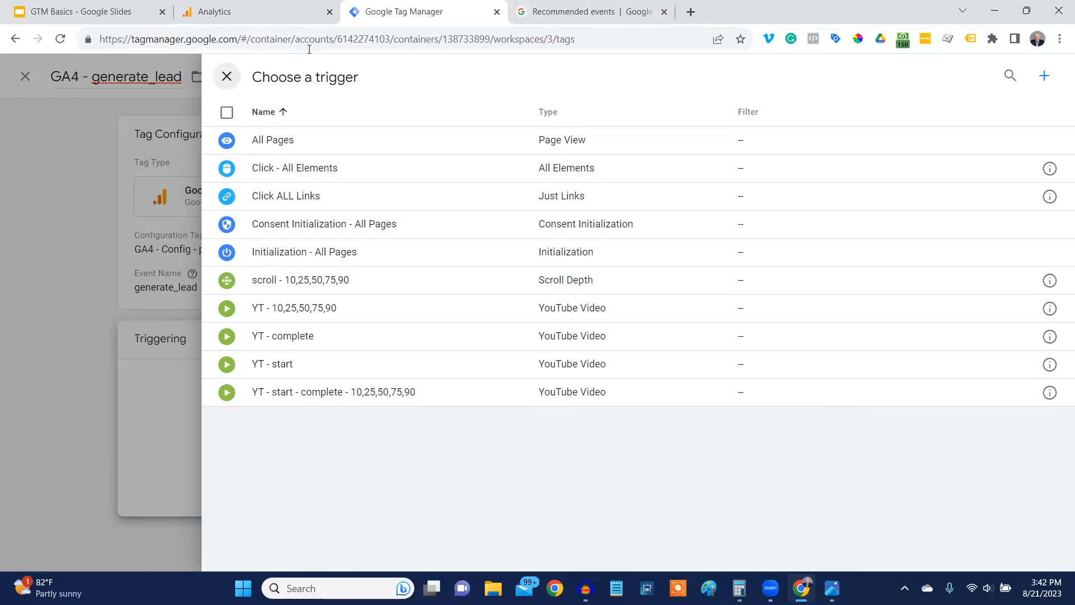
click(227, 76)
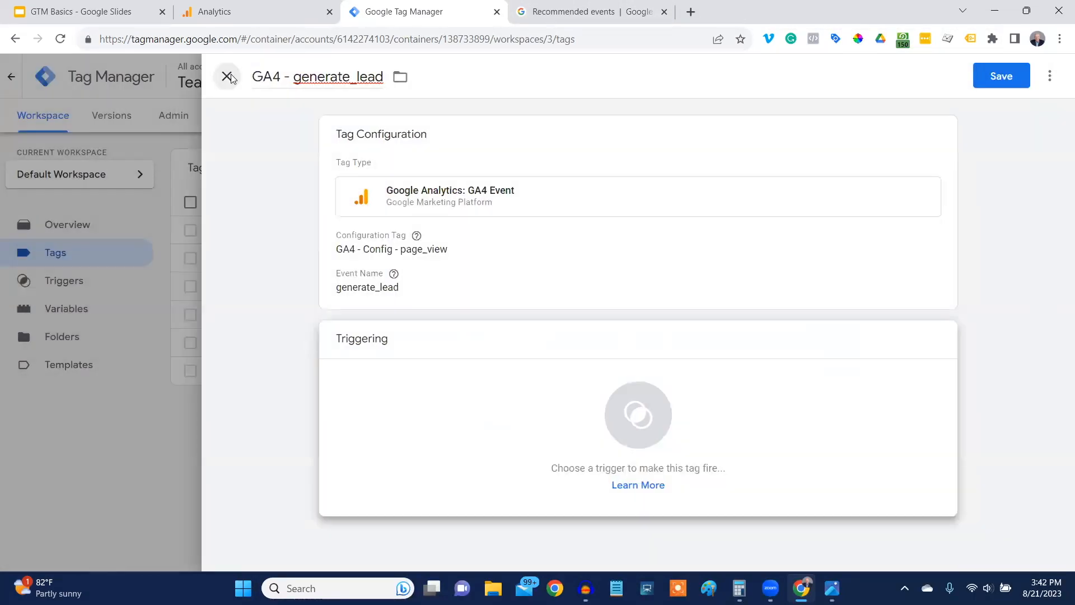
click(227, 76)
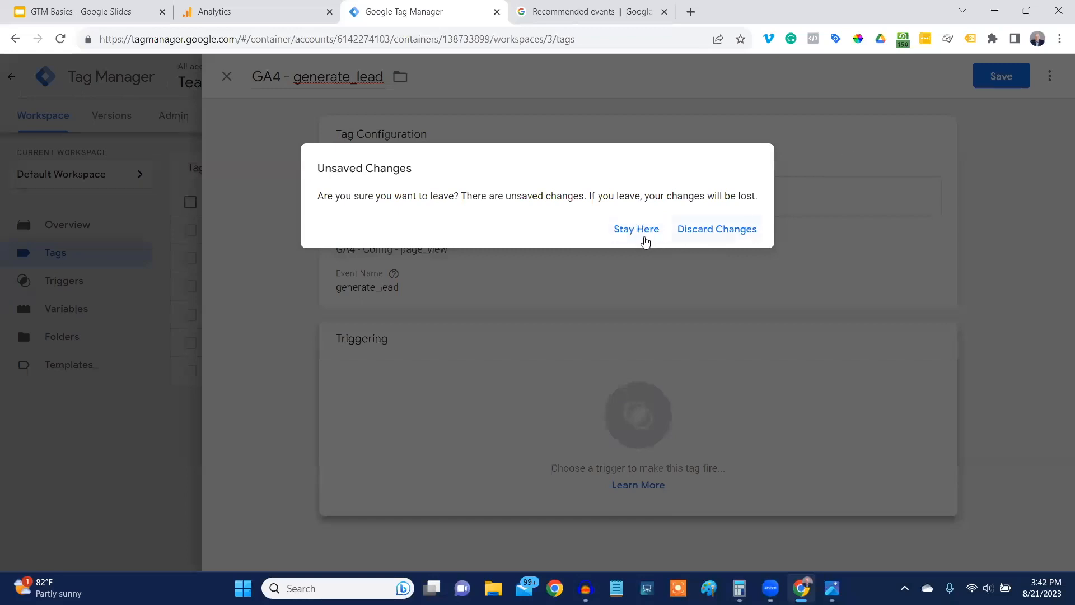
click(751, 224)
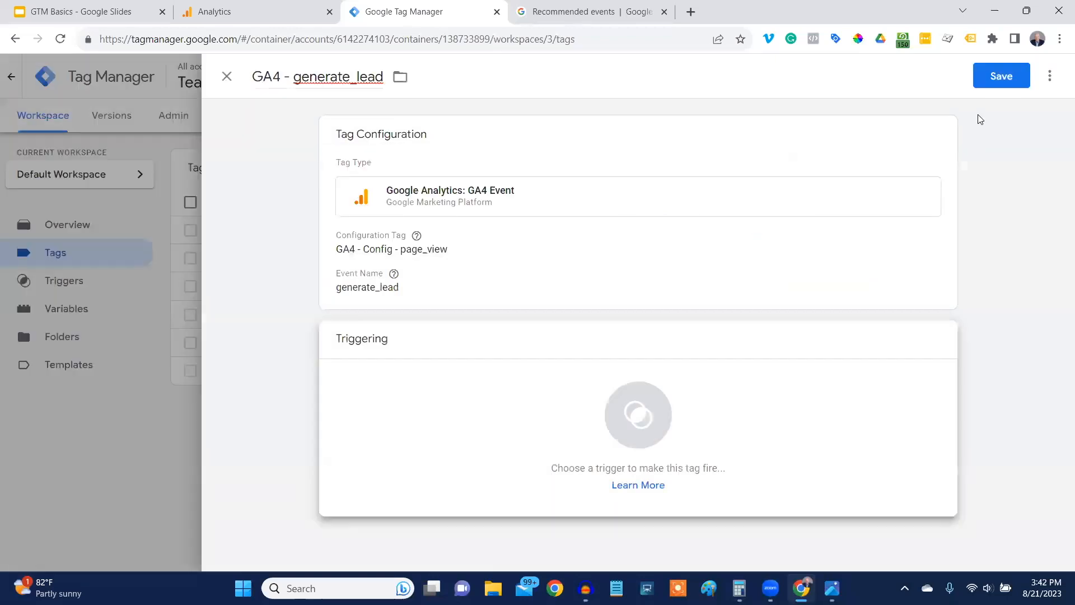
Save the tag without a firing trigger and start a preview of the container on the marketingforhighereducation.com demo site.
click(998, 74)
click(633, 223)
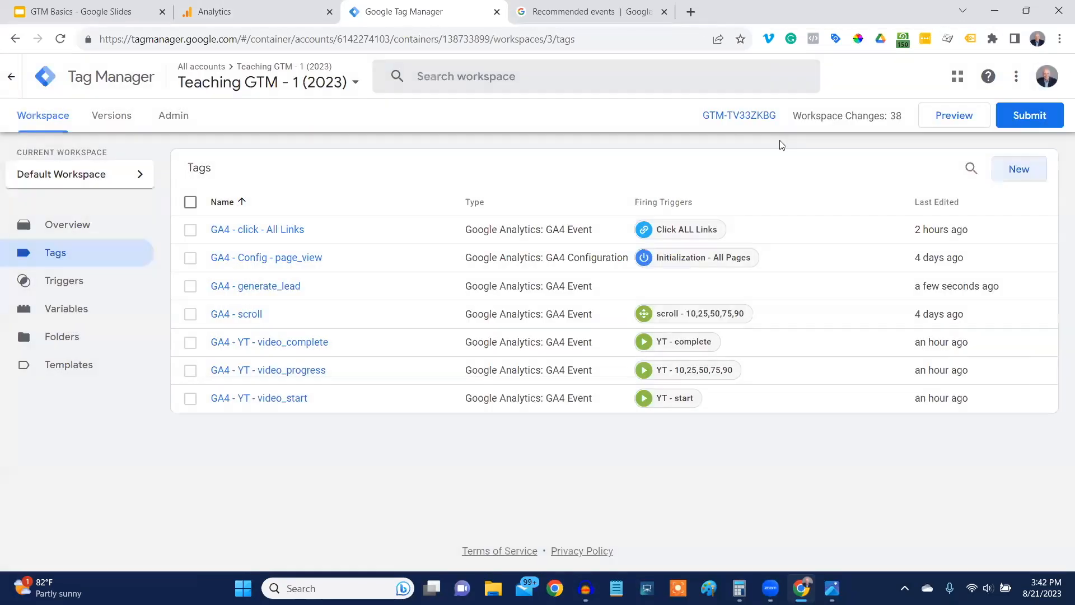
click(955, 116)
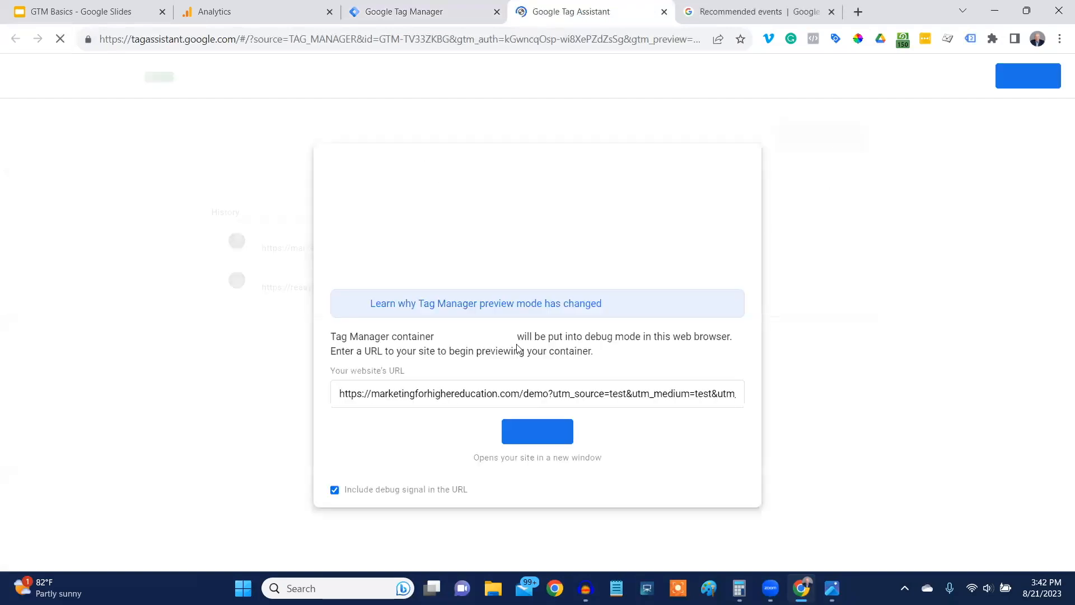
click(538, 432)
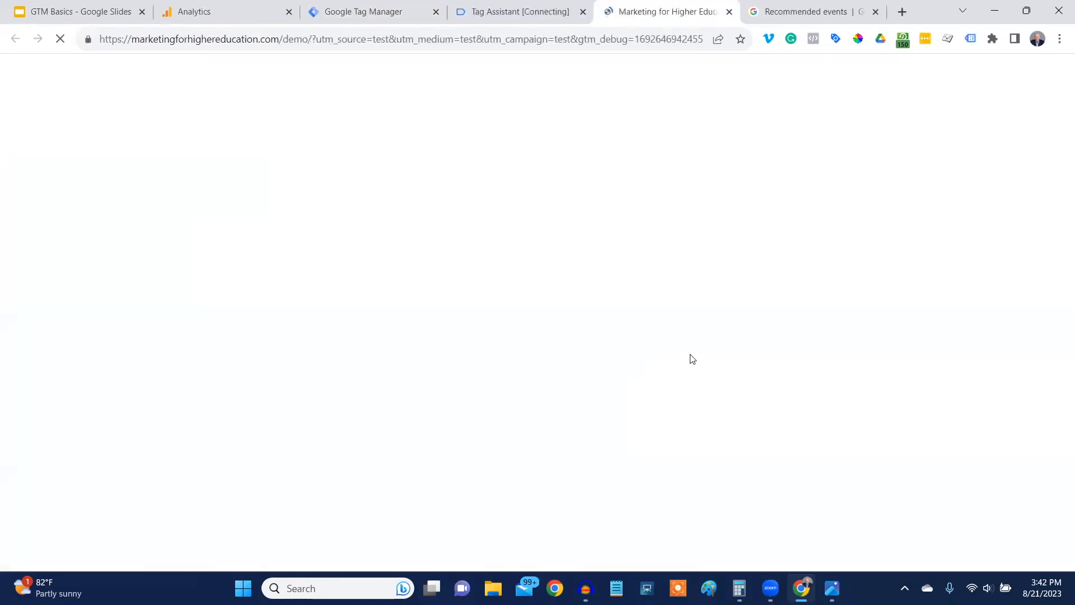
Open the Thank You for Joining! post on the demo site to view its page and URL.
scroll(518, 246, down, 3)
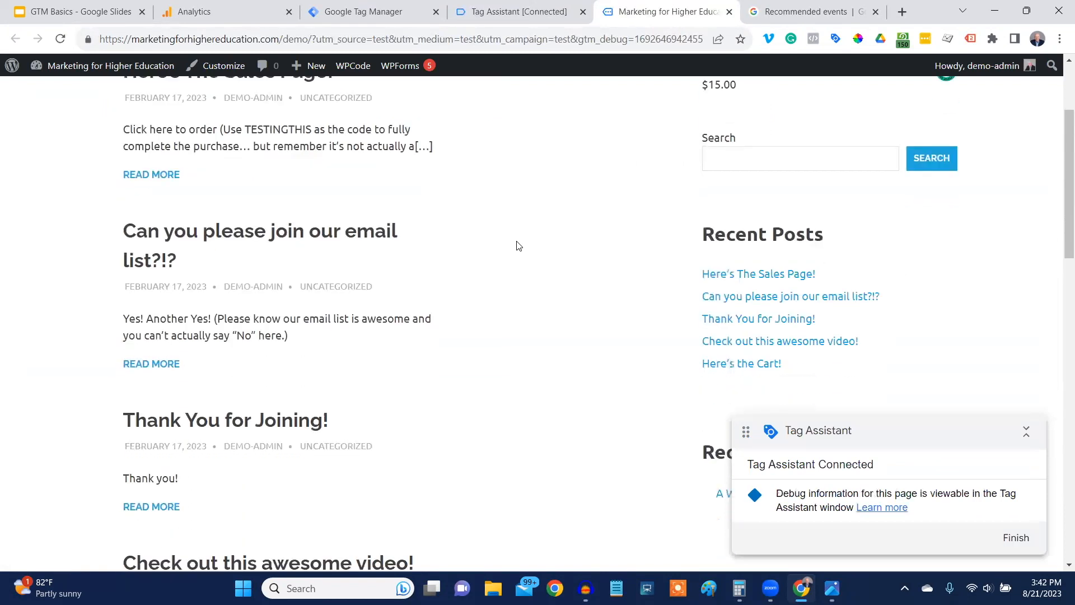
scroll(517, 245, down, 2)
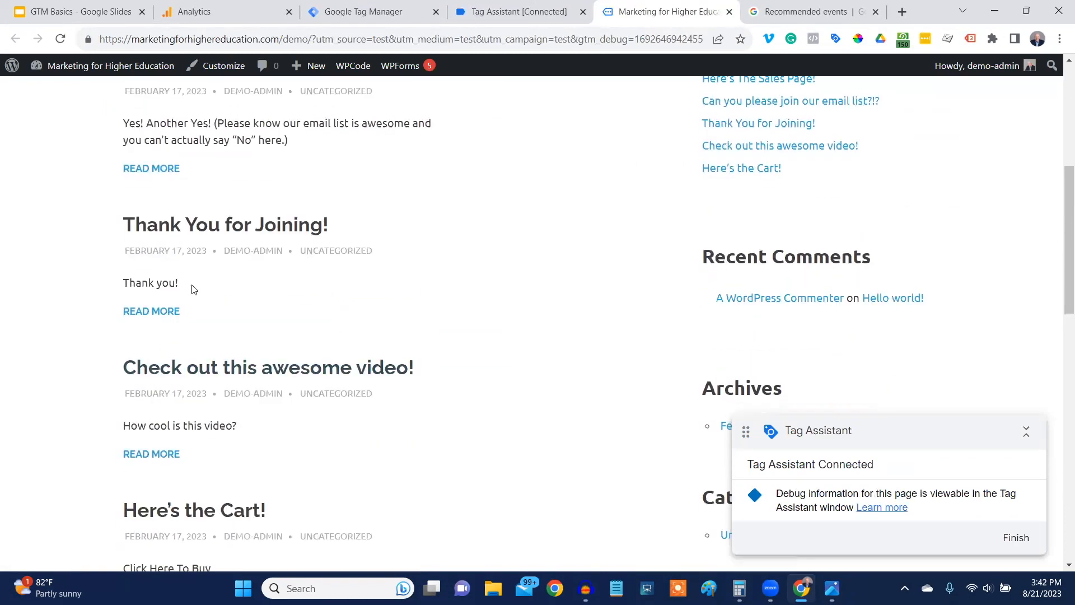
click(232, 226)
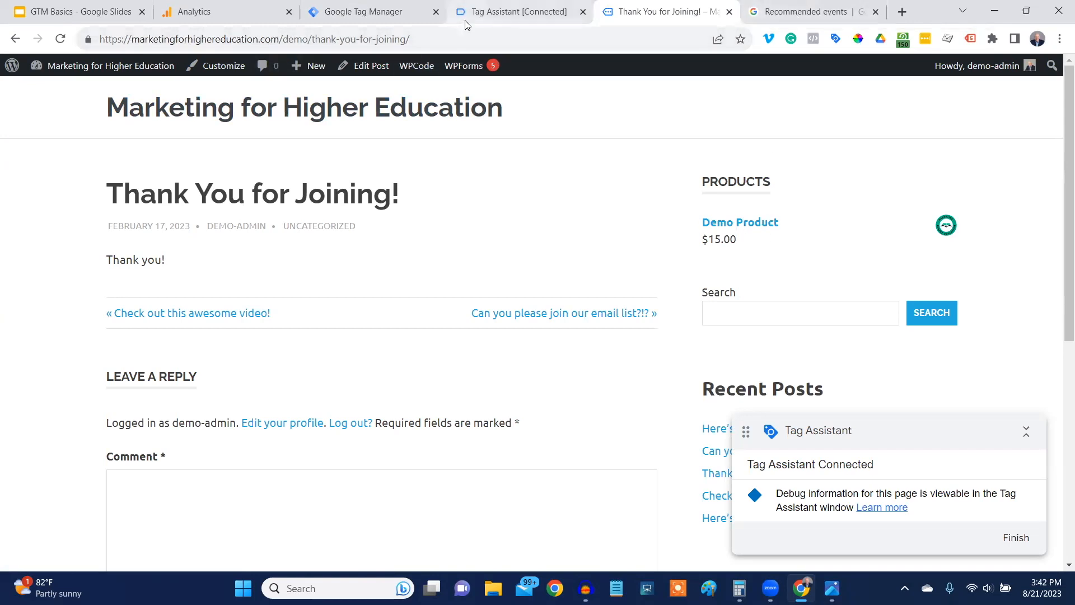
Close the demo site and Tag Assistant preview, and reopen the GA4 - generate_lead tag in Google Tag Manager.
click(729, 12)
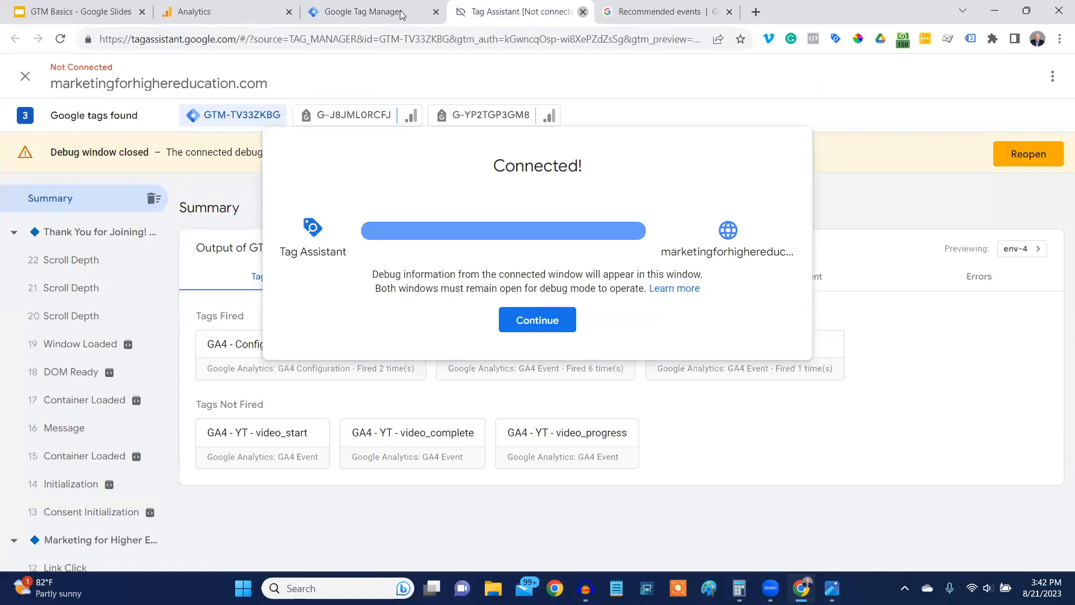
key(ctrl+w)
click(401, 12)
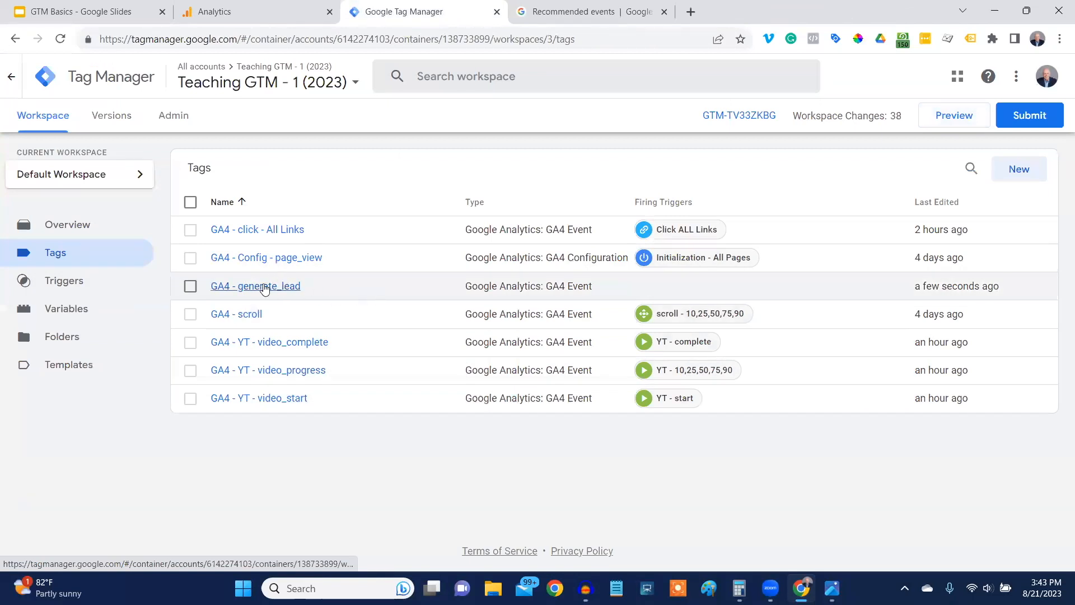
click(265, 287)
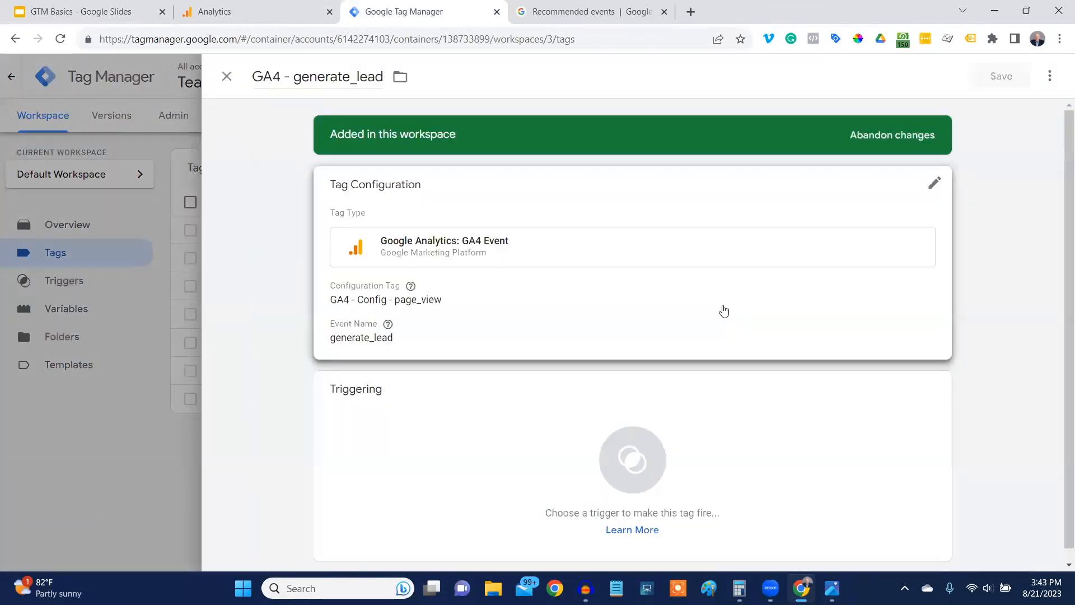
Create a Page View trigger for the tag that fires on some page views, with the condition based on Page Path contains.
click(935, 393)
click(1044, 77)
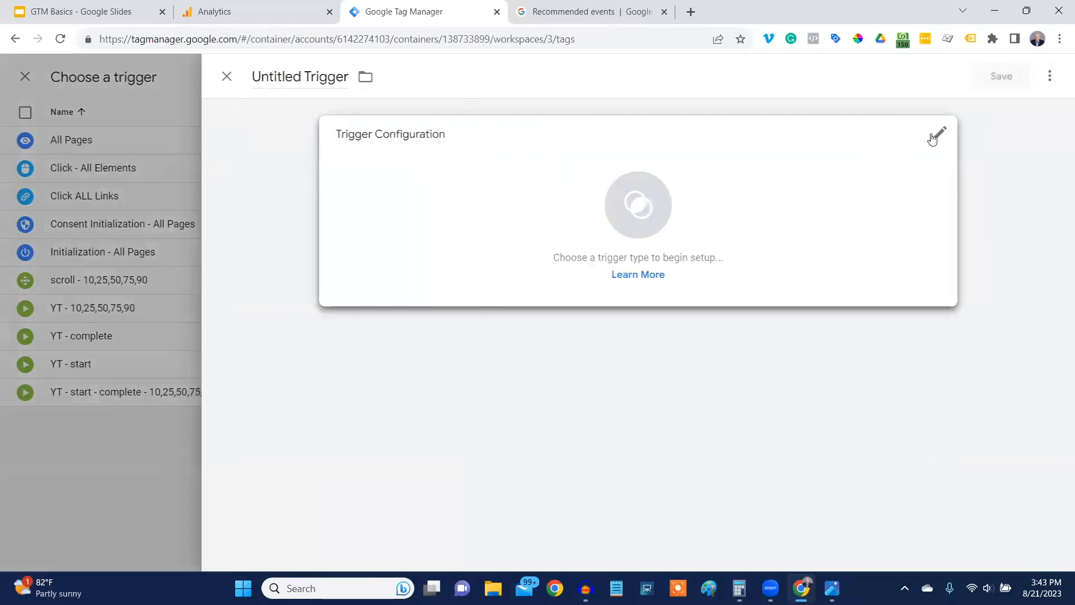
click(945, 137)
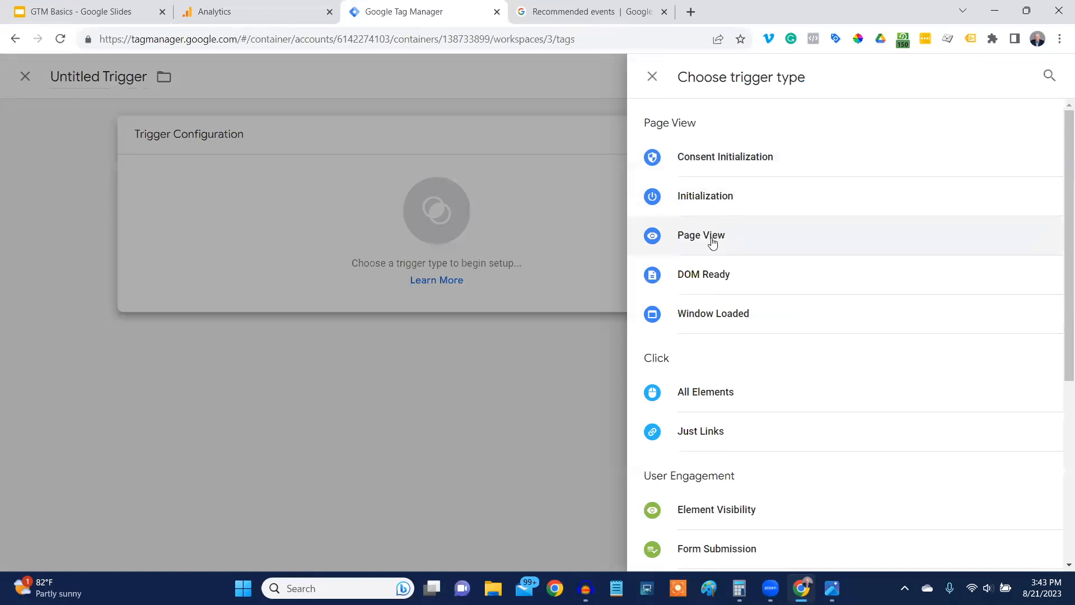
click(712, 240)
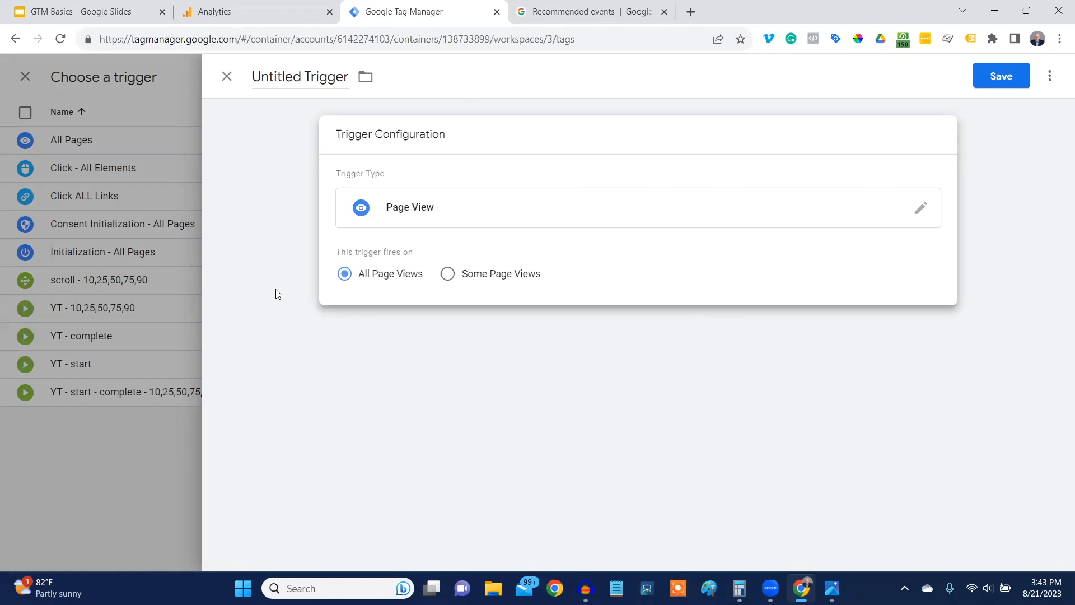
click(448, 275)
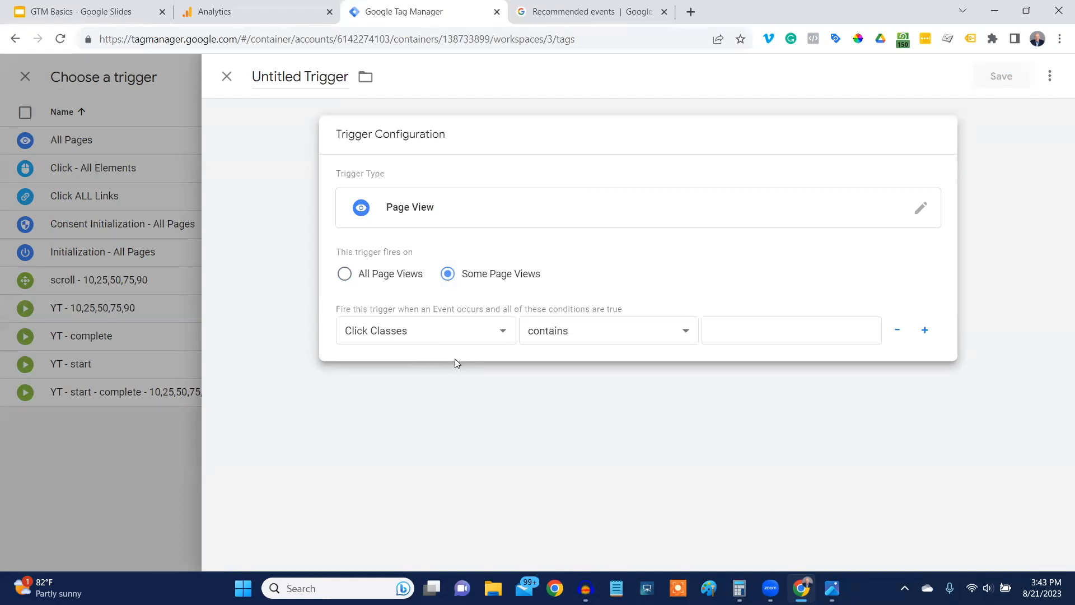
click(507, 334)
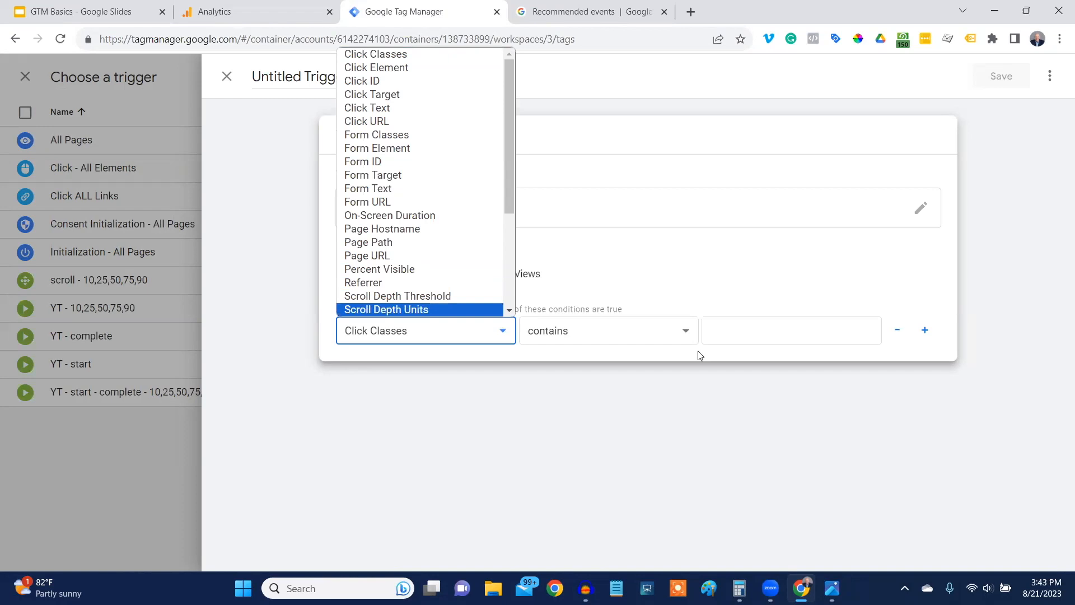
click(379, 248)
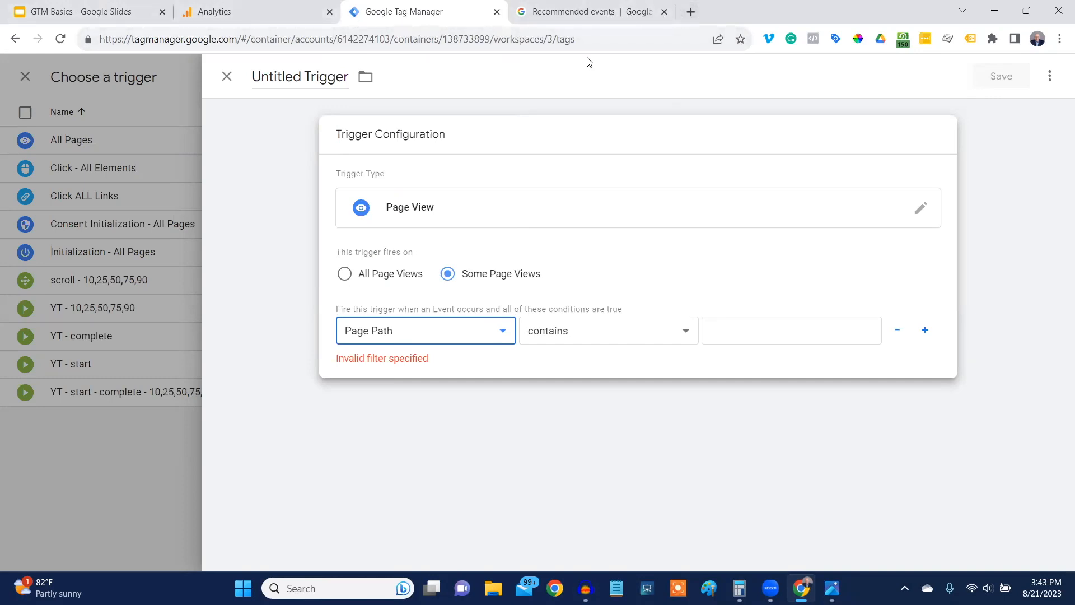
Open the marketingforhighereducation.com/demo/ site in a new browser tab and go to the Thank You for Joining! post.
click(691, 12)
text(mar)
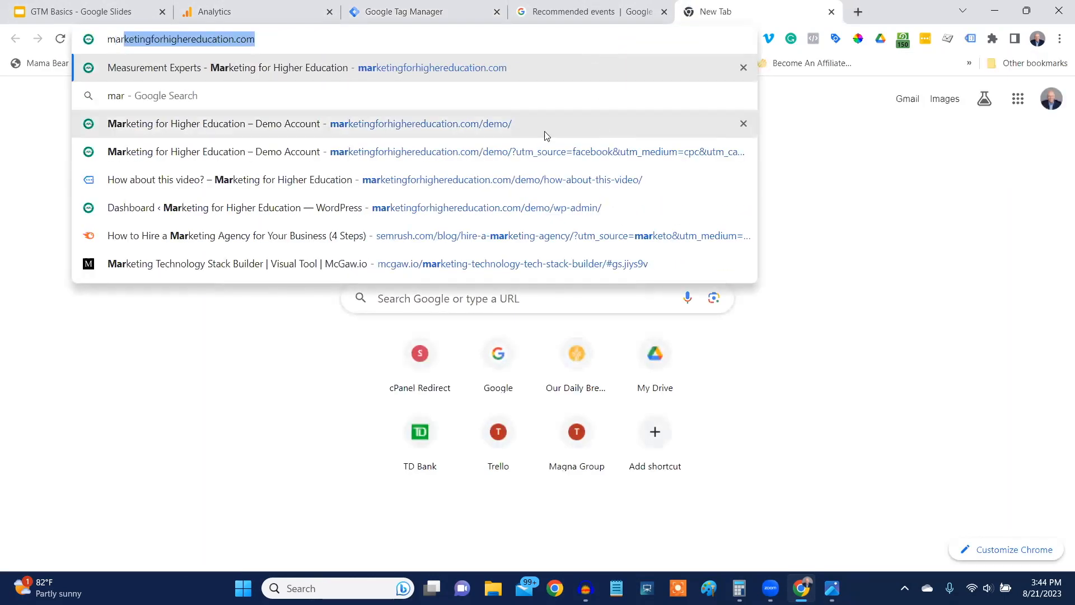
click(543, 128)
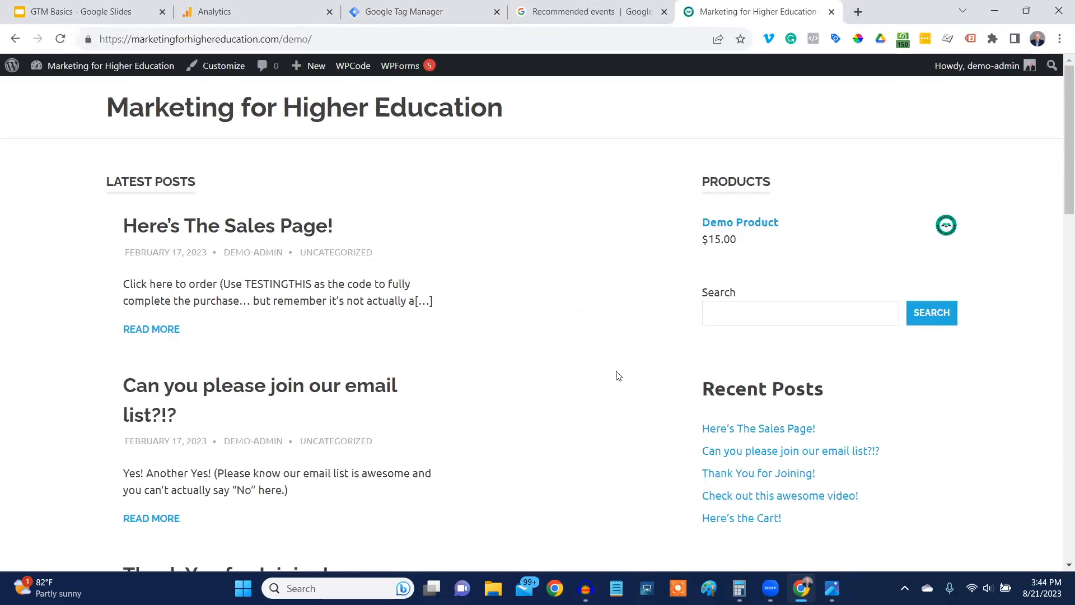
scroll(345, 458, down, 3)
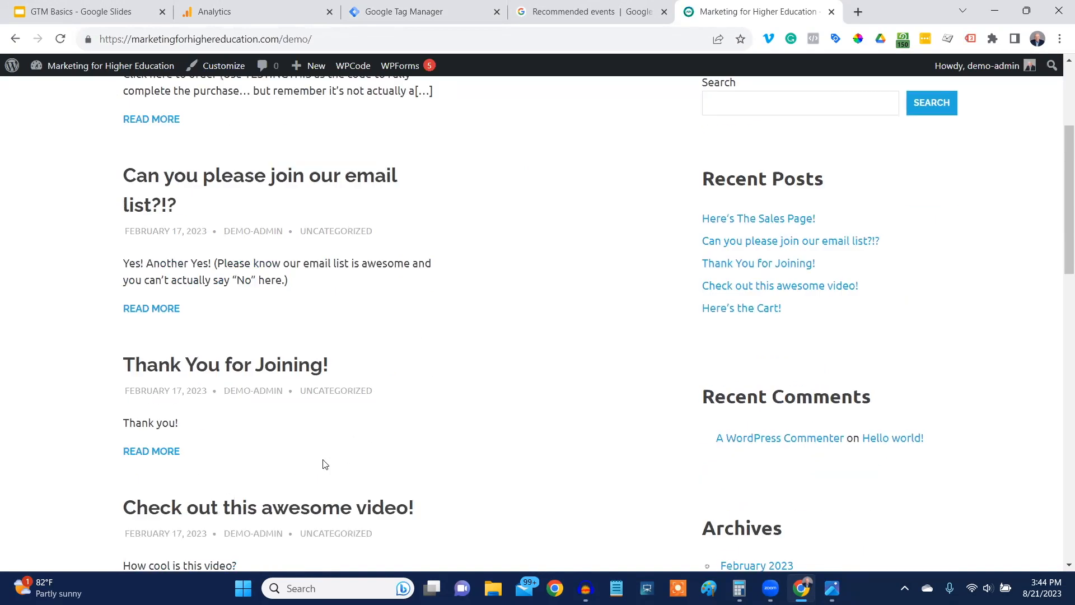
click(205, 371)
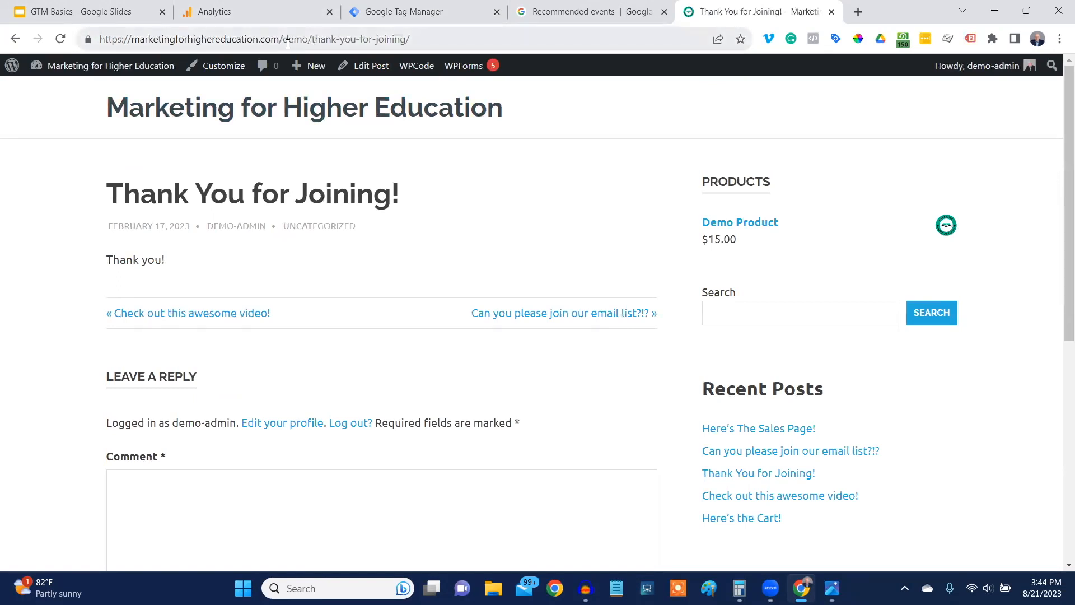
Copy the path /demo/thank-you-for-joining/ from the post's URL and enter it as the trigger's Page Path value in Google Tag Manager.
drag(293, 42, 280, 38)
drag(393, 38, 385, 39)
drag(280, 38, 418, 47)
key(ctrl+c)
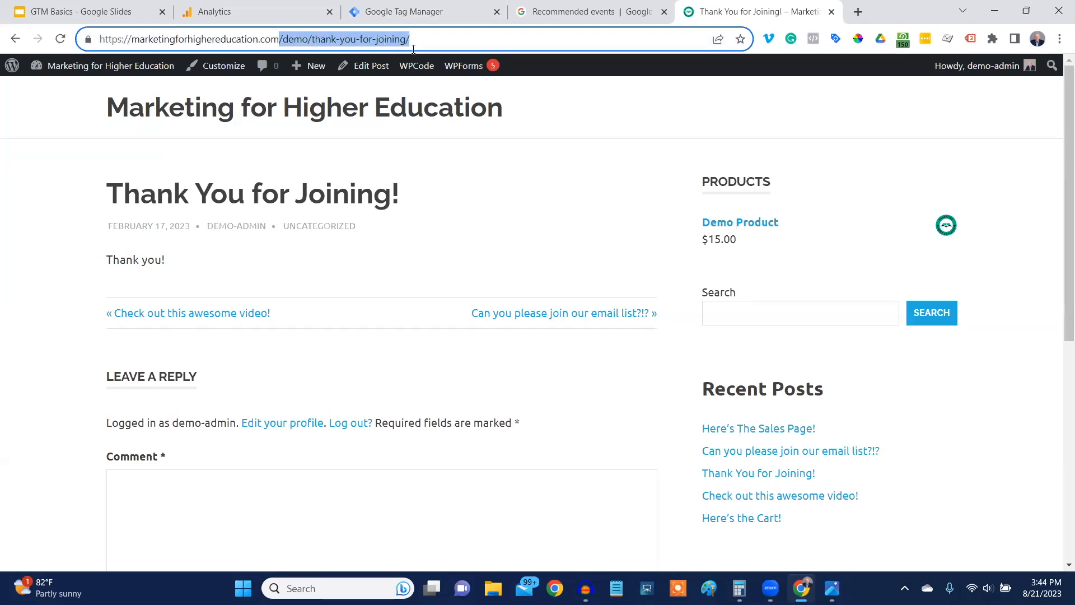
click(451, 8)
click(717, 331)
key(ctrl+v)
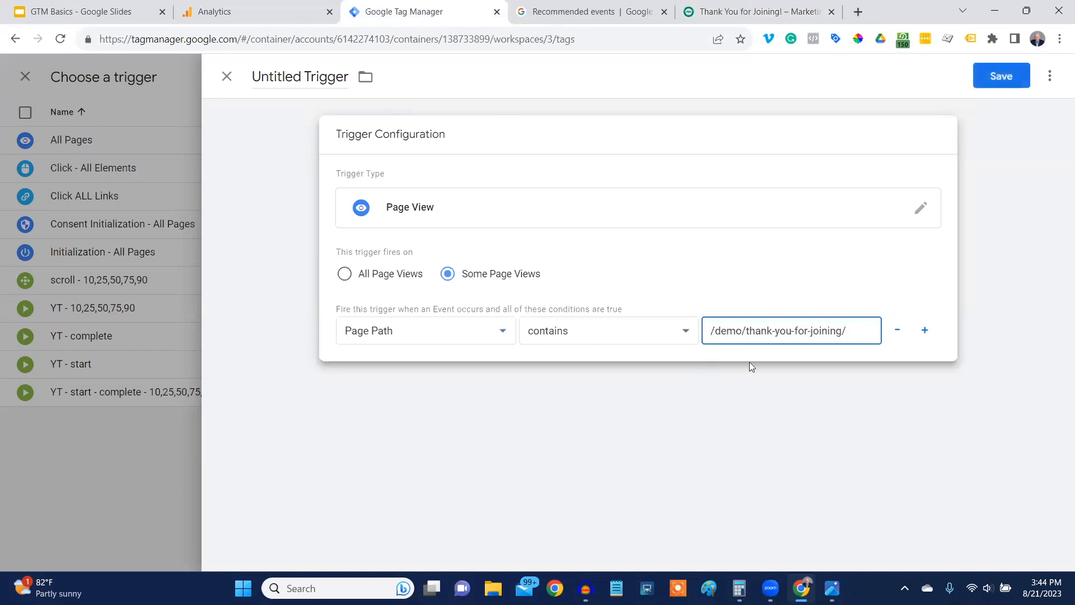
Open the Can you please join our email list?!? post on the demo site and copy its page path from the URL.
click(722, 11)
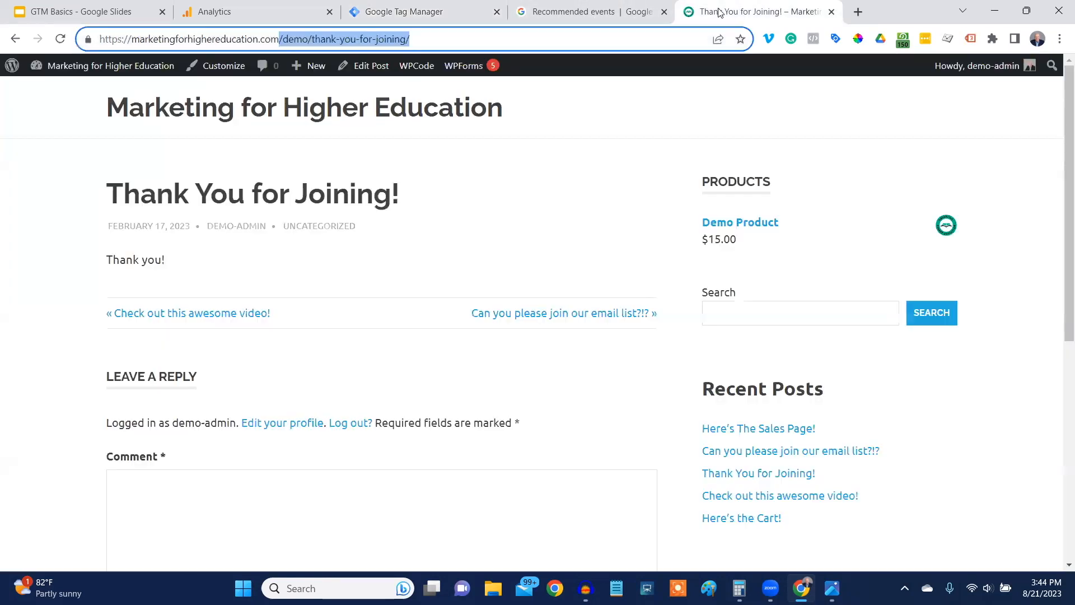
click(187, 109)
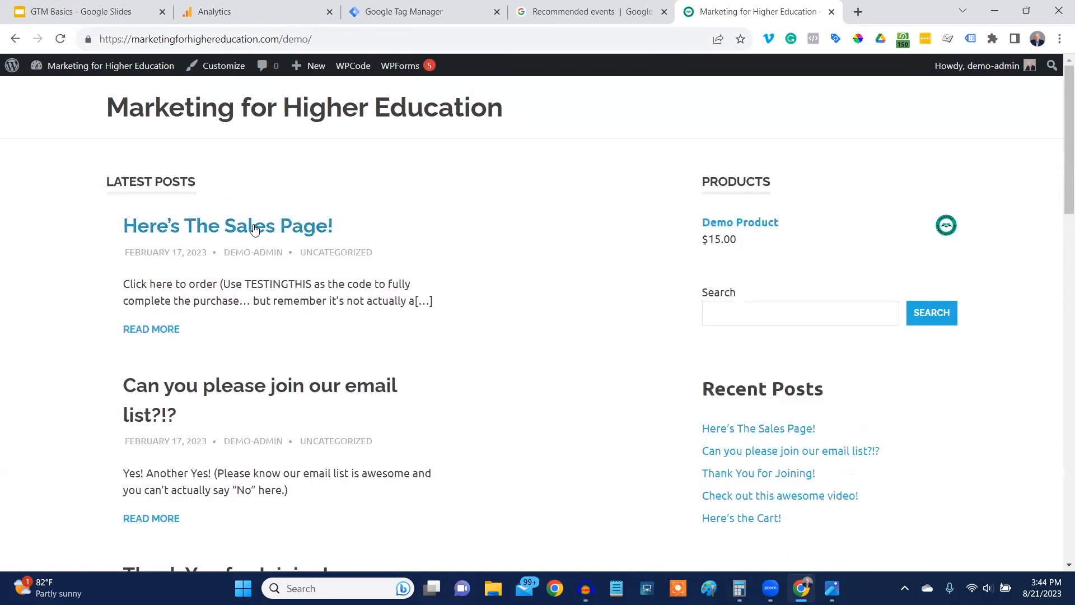
click(248, 392)
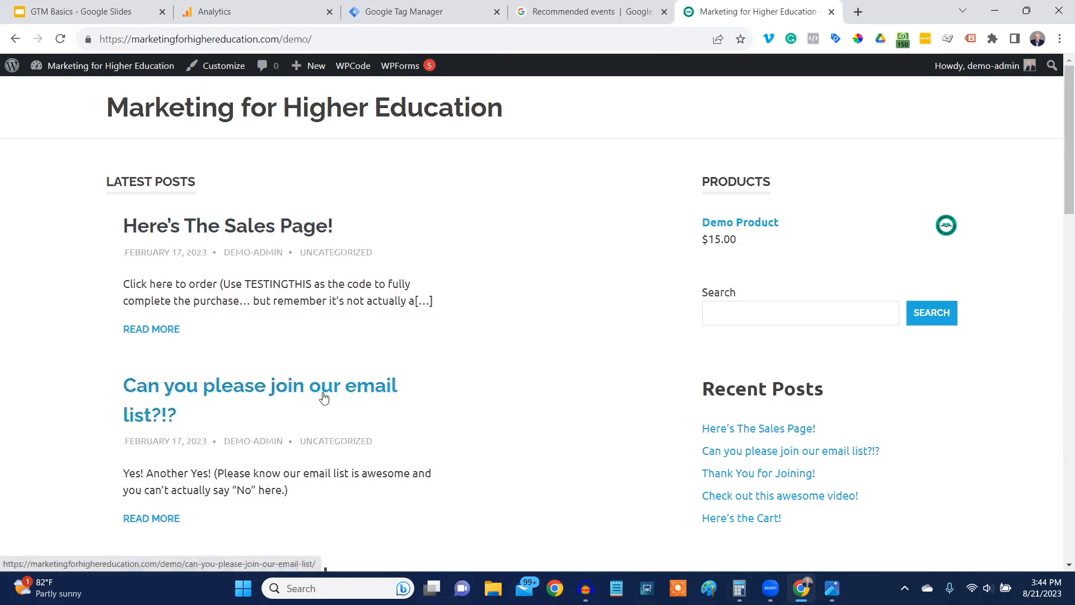
click(381, 391)
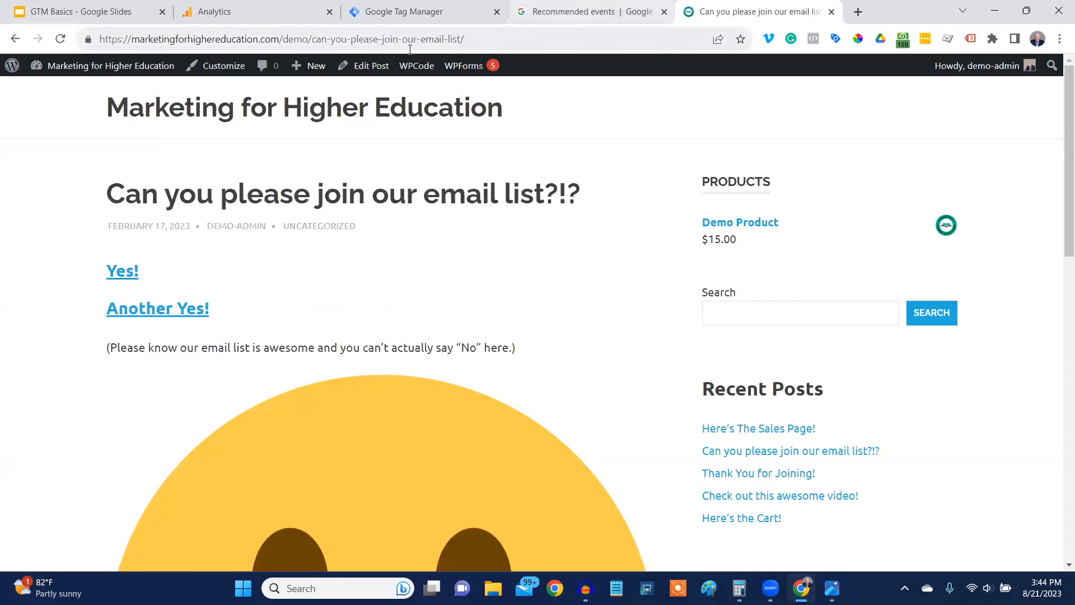
click(279, 39)
drag(284, 39, 473, 43)
key(ctrl+c)
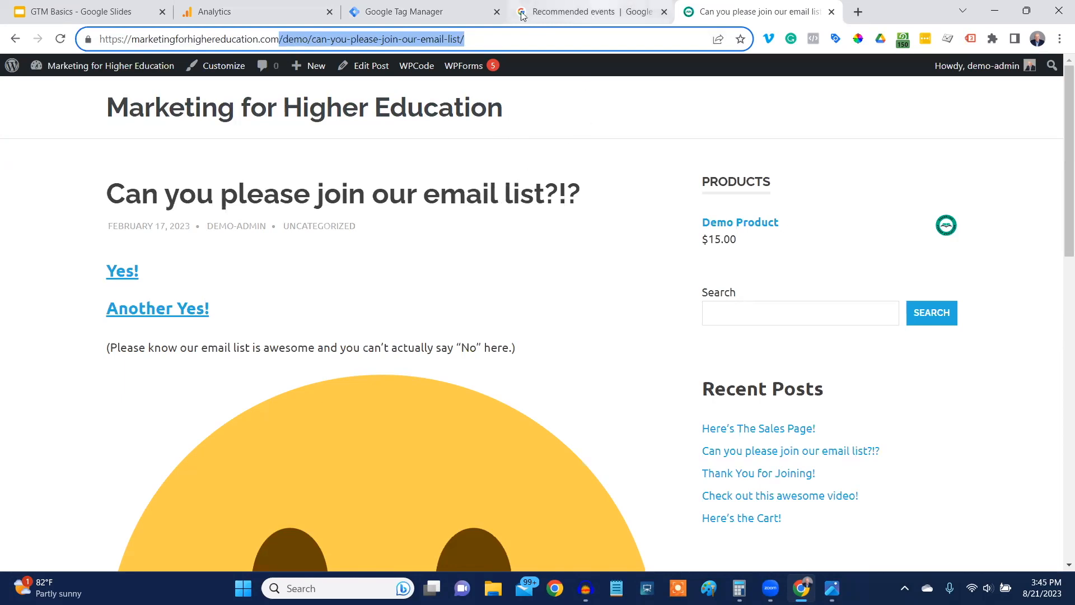
Try a second trigger condition, Page Path contains /demo/can-you-please-join-our-email-list/, and remove that condition again.
click(426, 17)
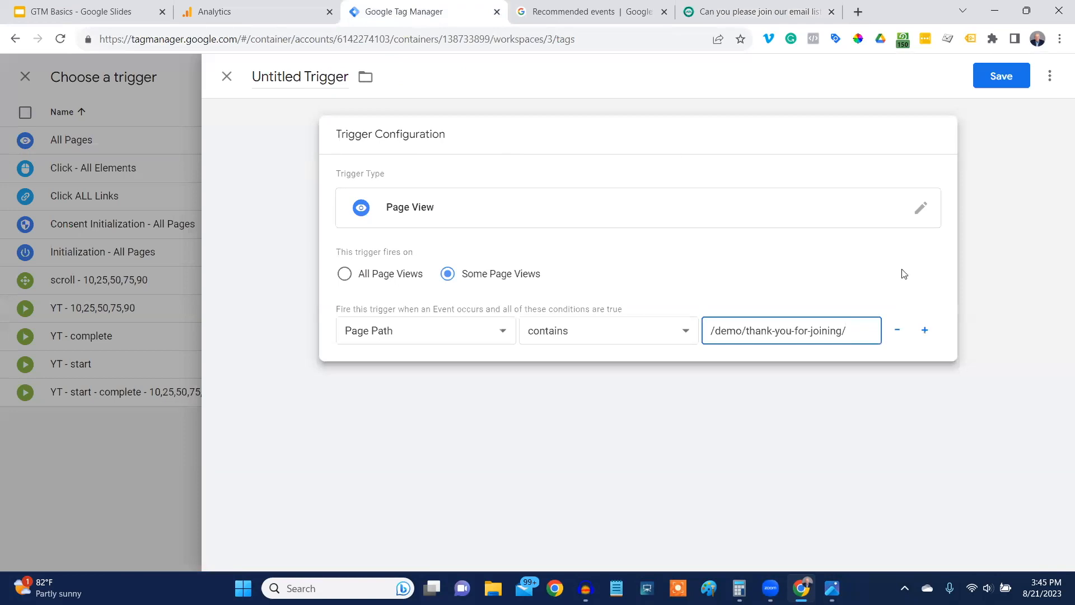
click(932, 338)
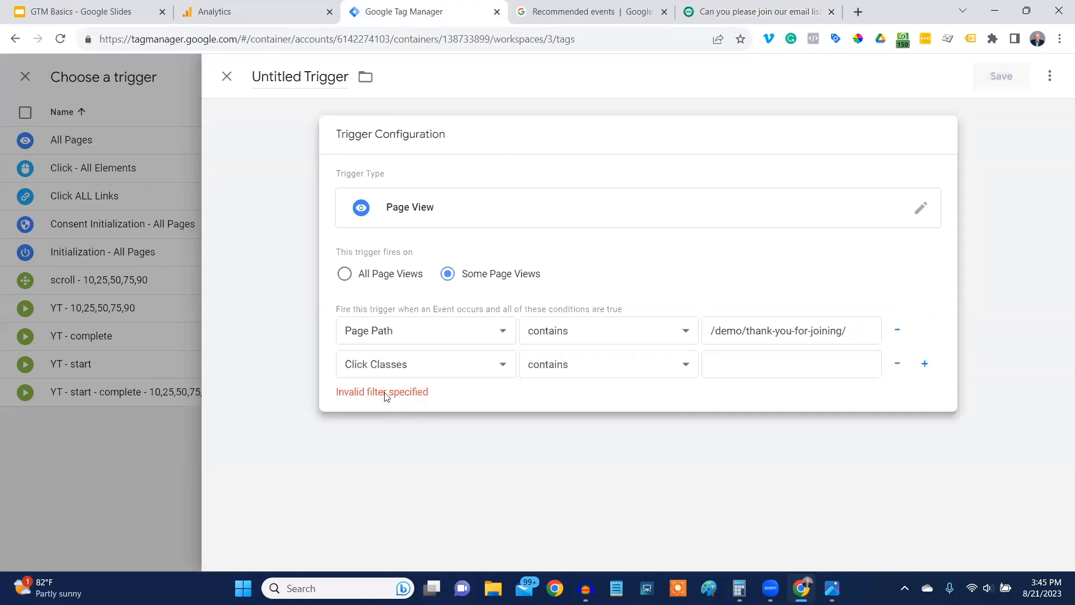
click(503, 365)
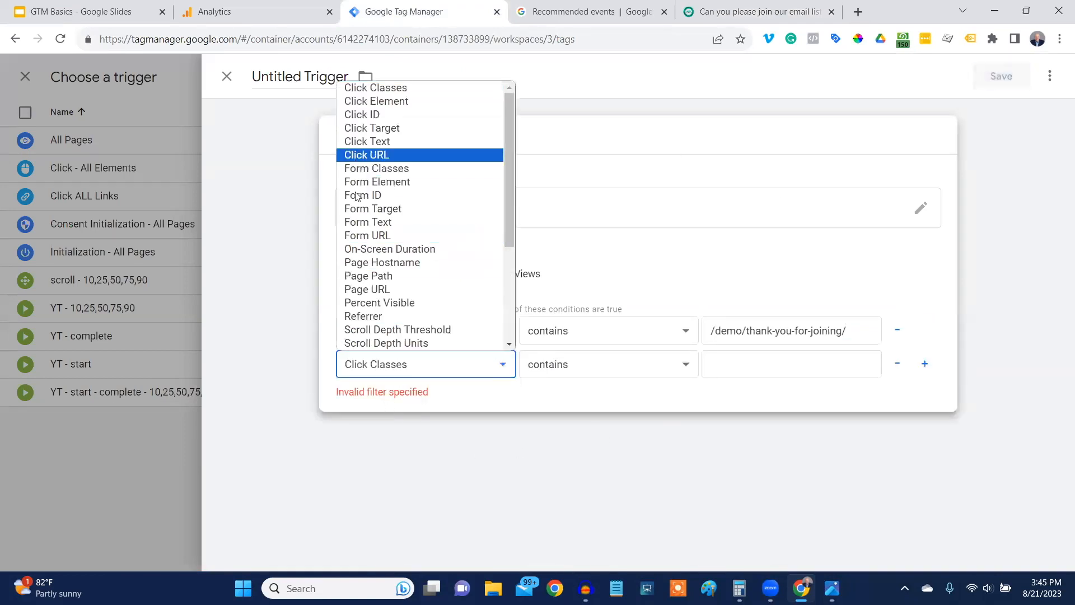
click(367, 276)
click(730, 365)
key(ctrl+v)
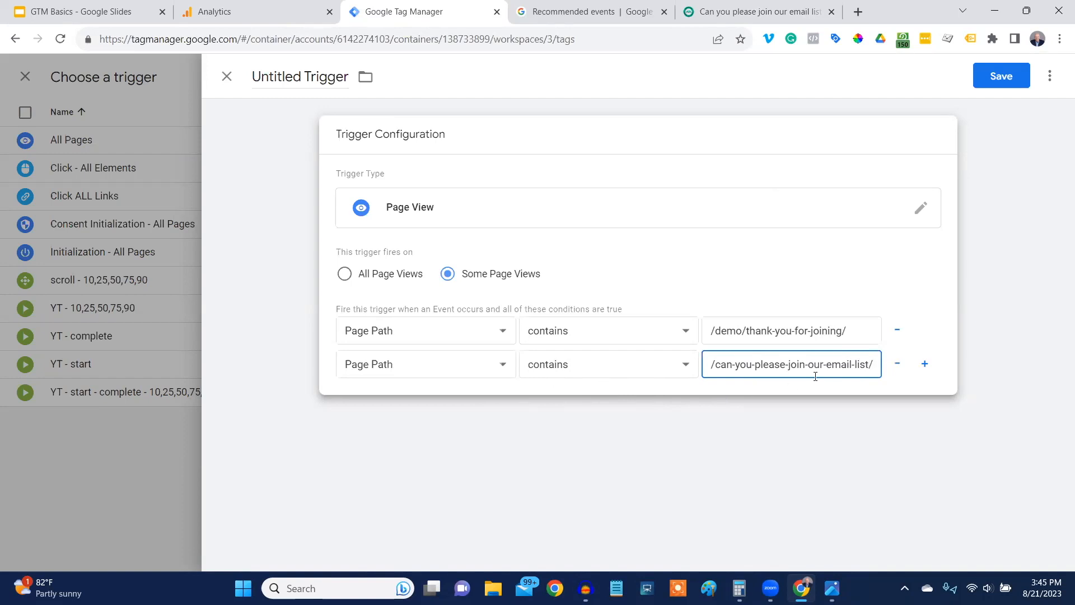
click(897, 363)
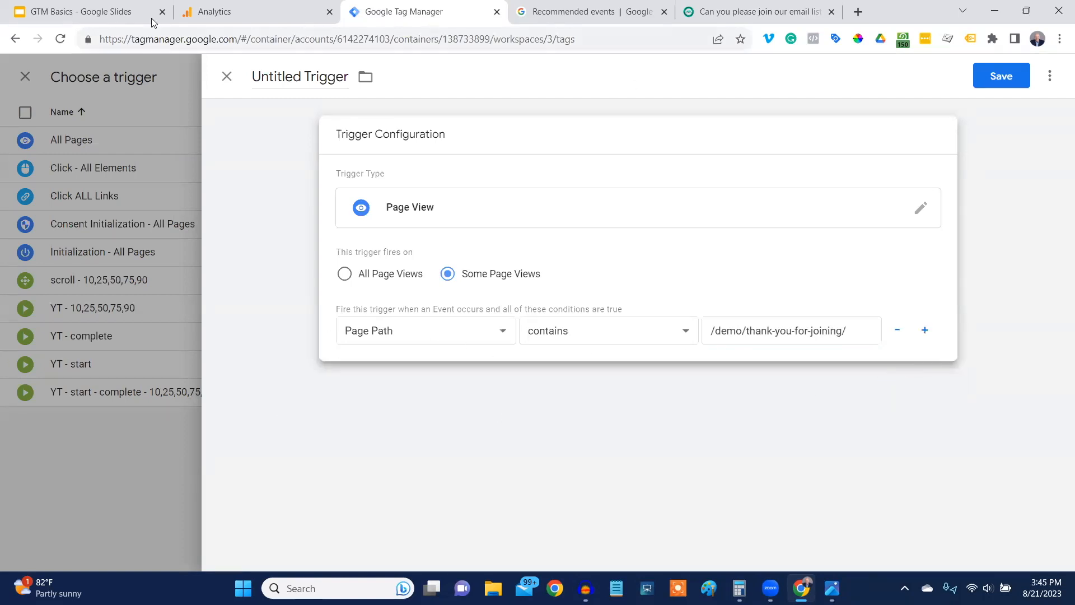
Name the trigger Page View - Thank You, save it, and save the GA4 - generate_lead tag with it.
drag(254, 76, 365, 80)
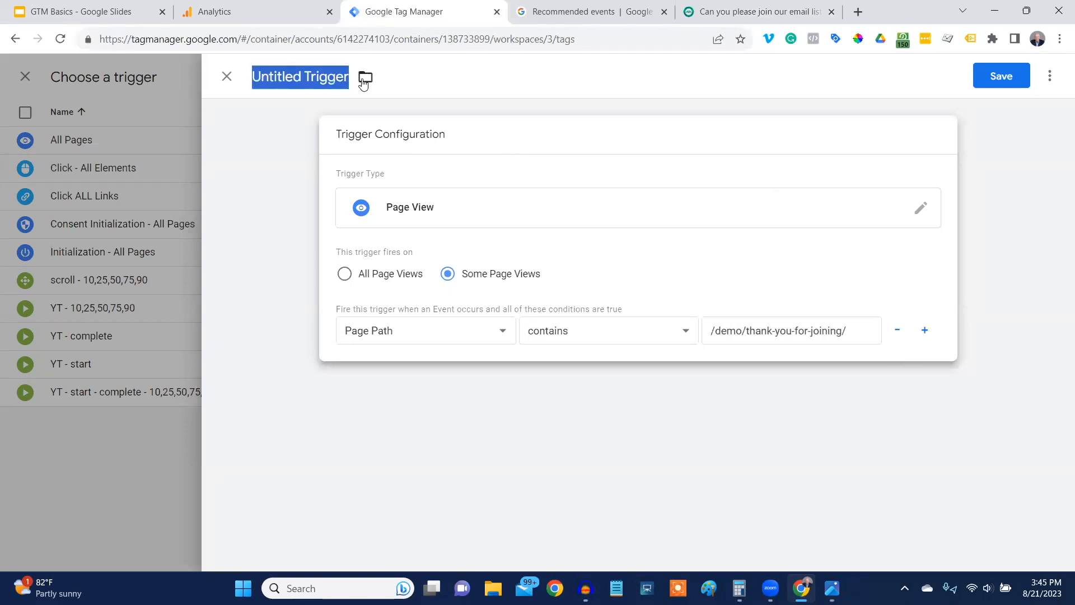
text(Page View)
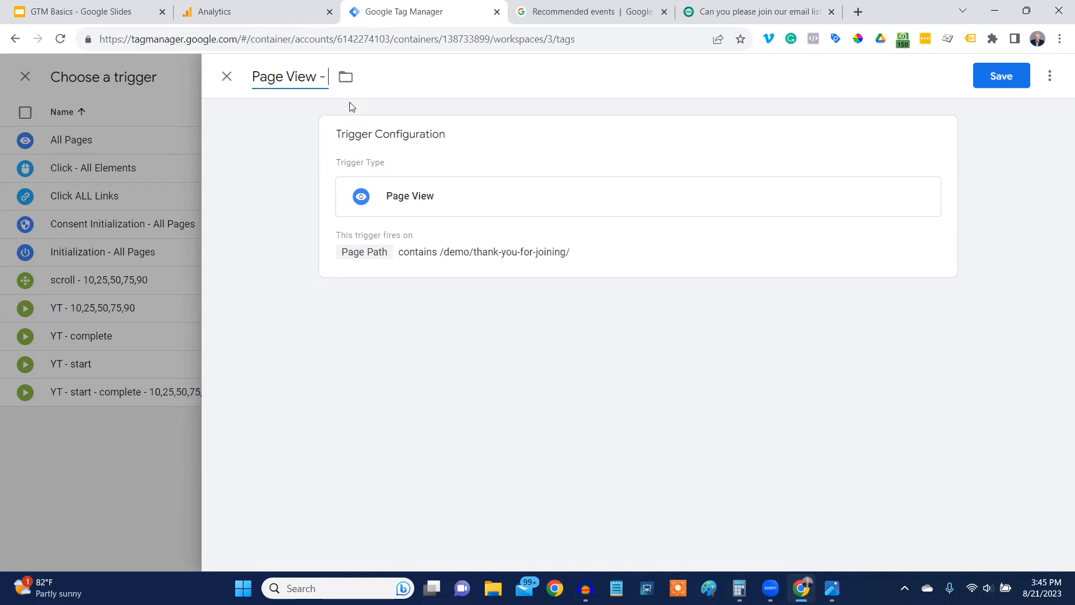
text(- Thank You)
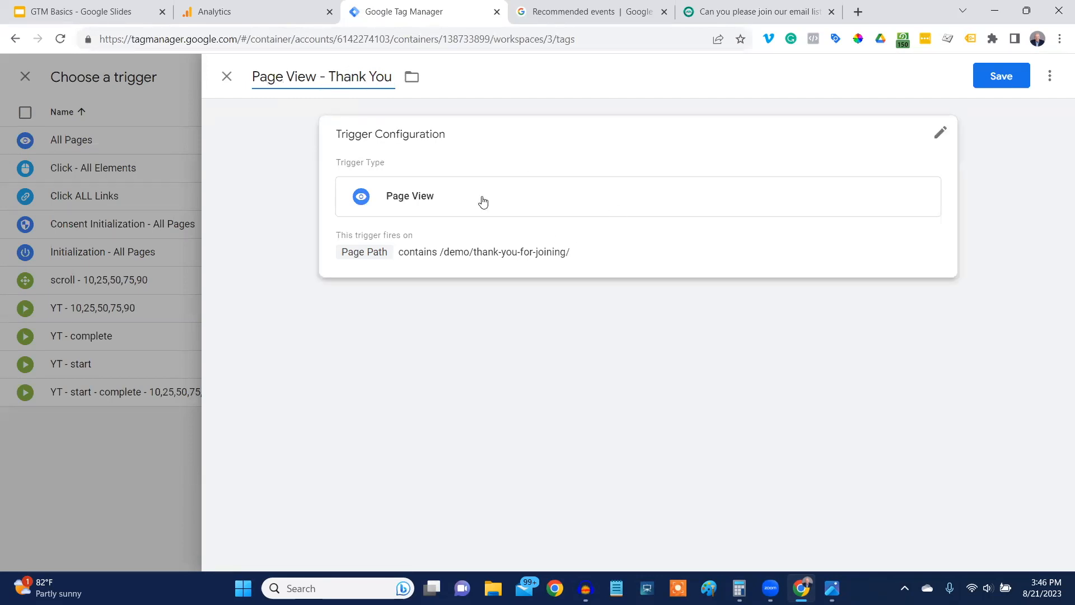
click(1000, 78)
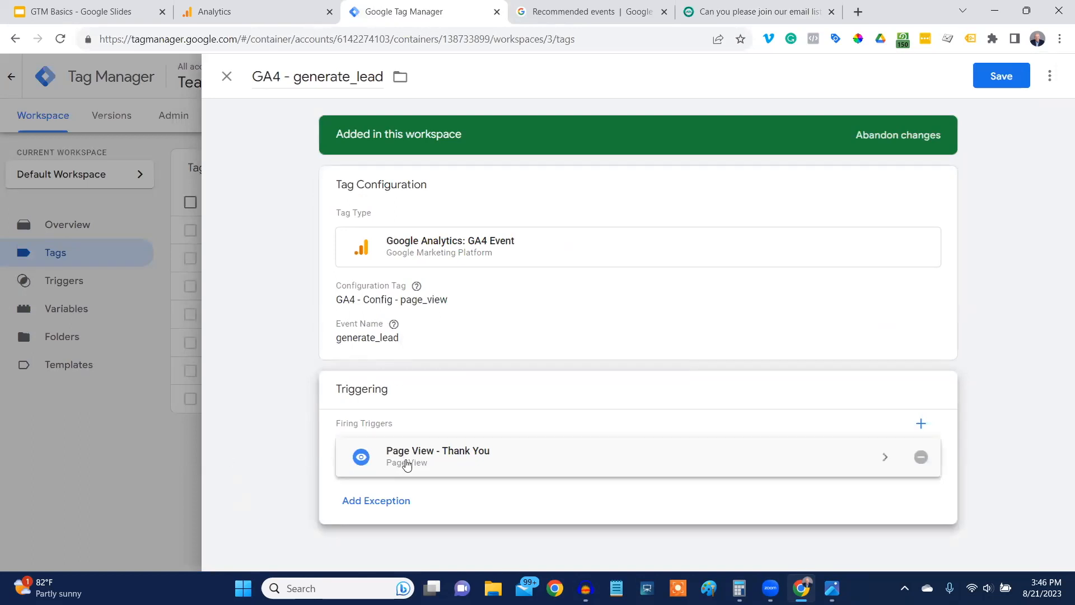
click(1000, 77)
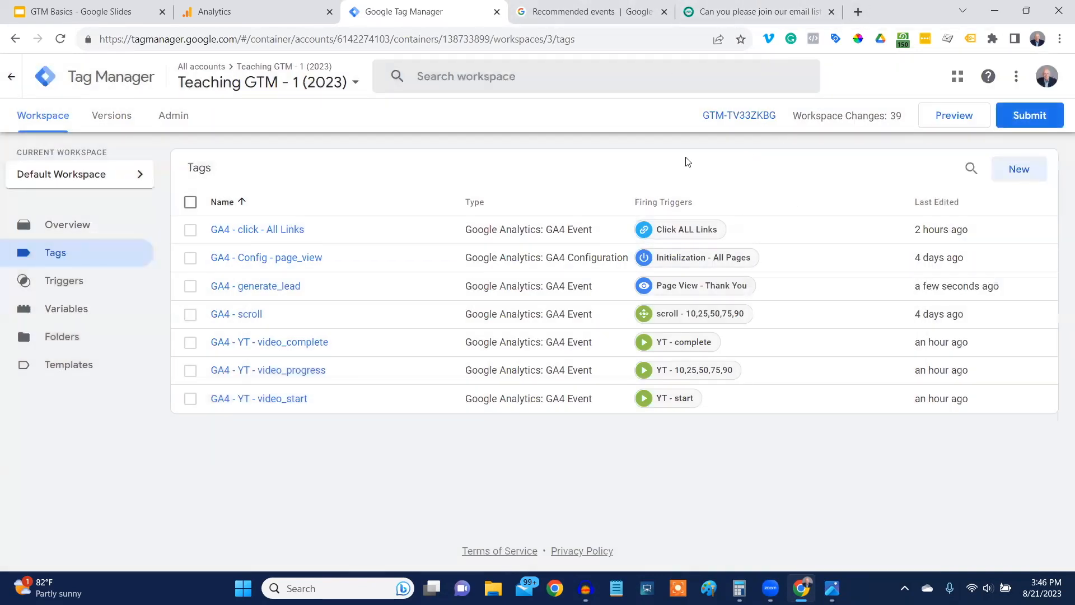
Close the demo site, start a container preview that reopens it, and continue into the connected Tag Assistant session.
click(832, 12)
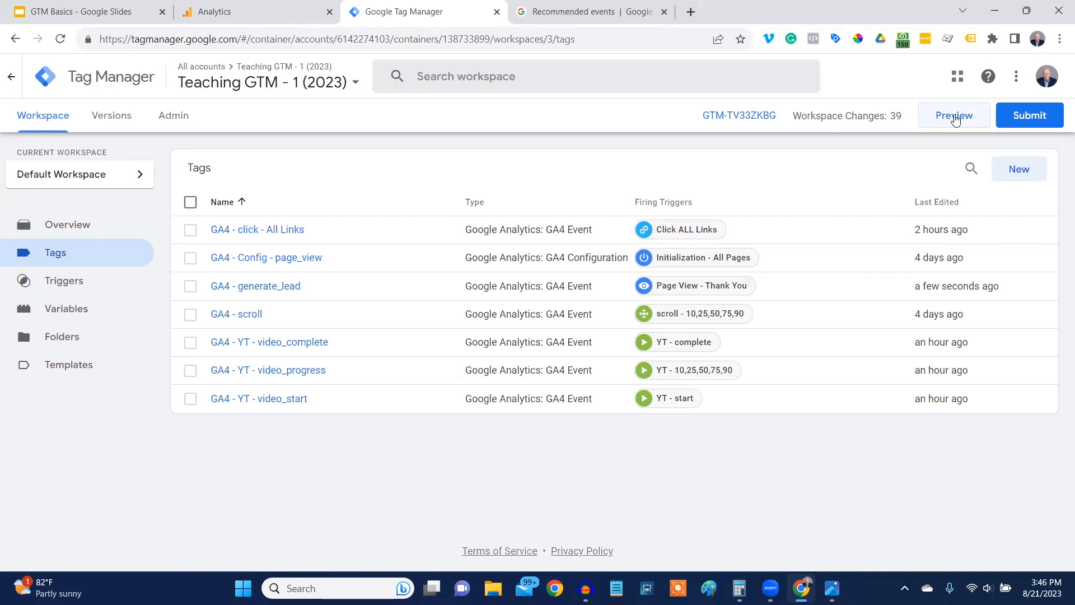
click(953, 117)
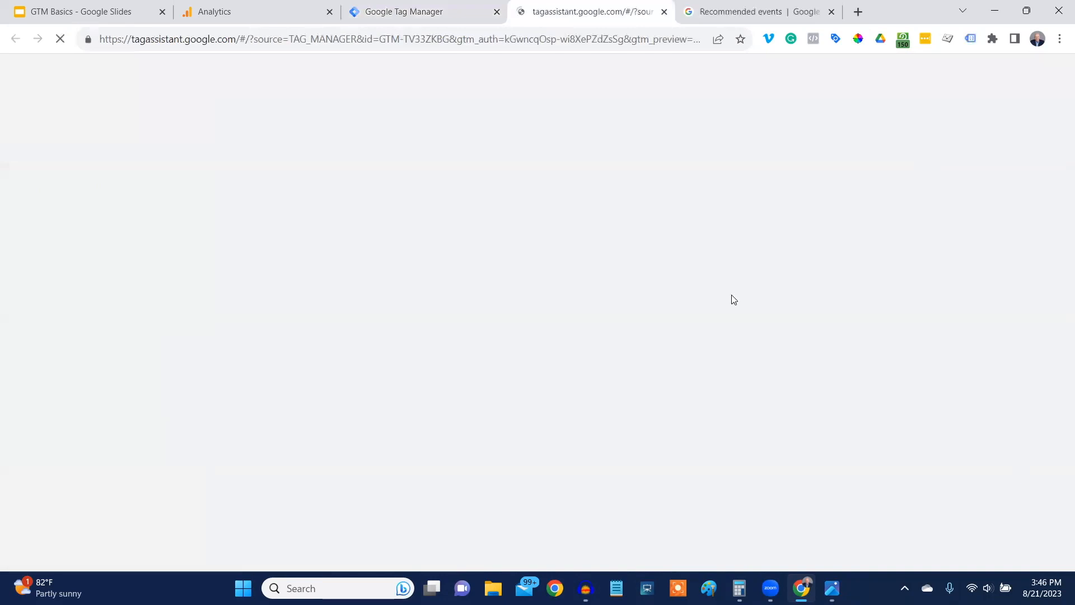
click(538, 431)
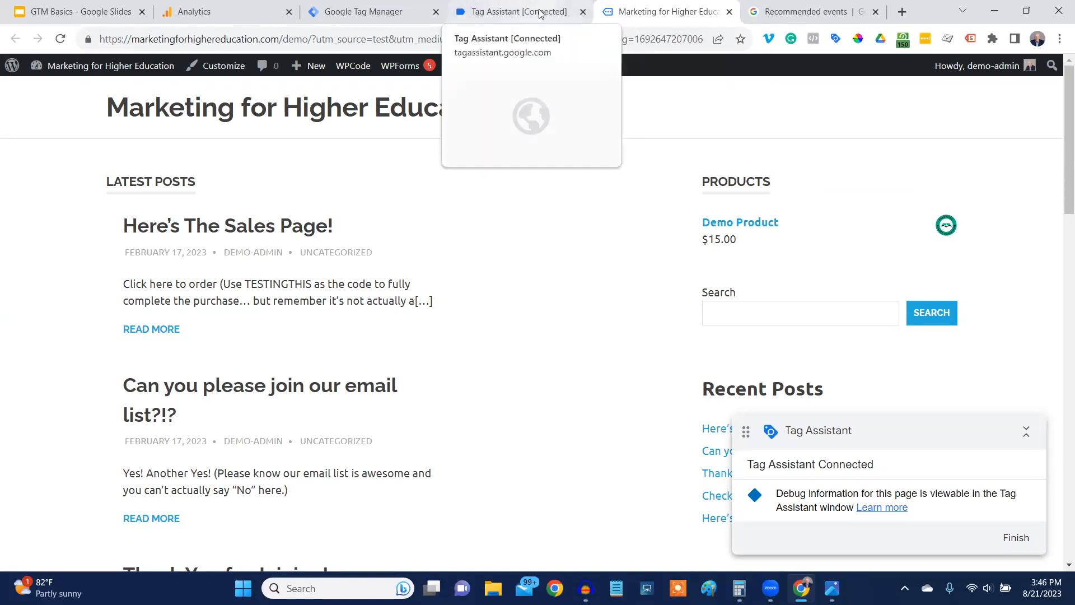
click(509, 10)
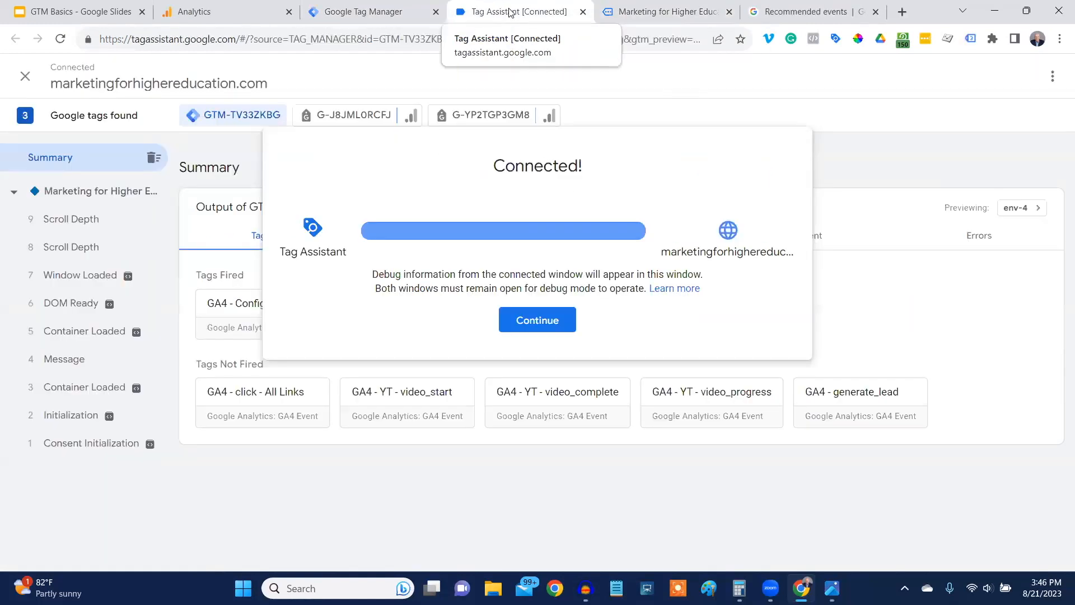
click(543, 315)
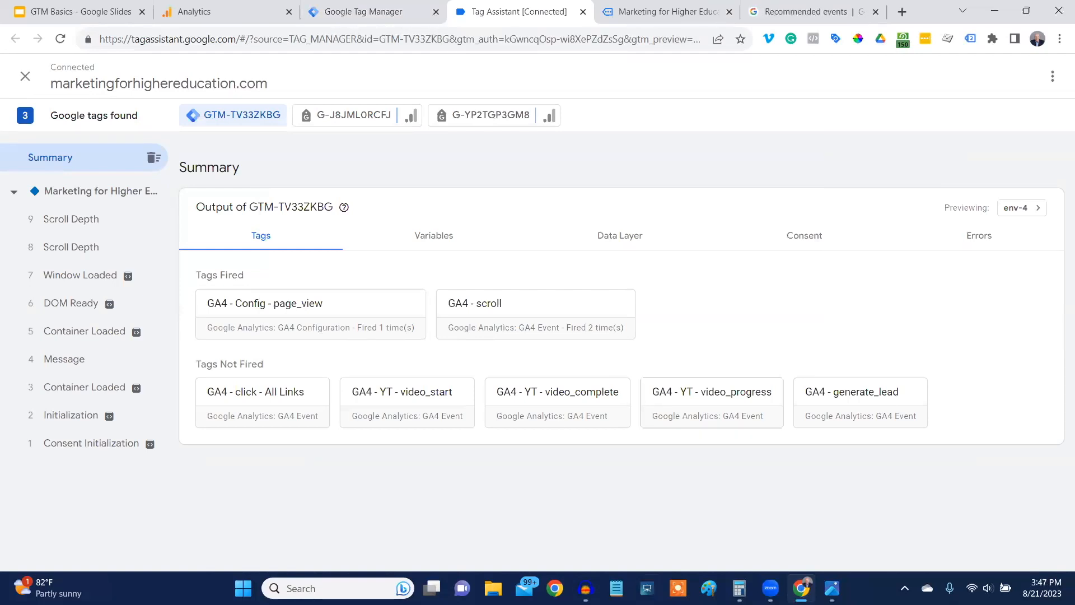
Check the tags for the Container Loaded event and the demo home page, and inspect the GA4 - generate_lead tag's details.
click(68, 397)
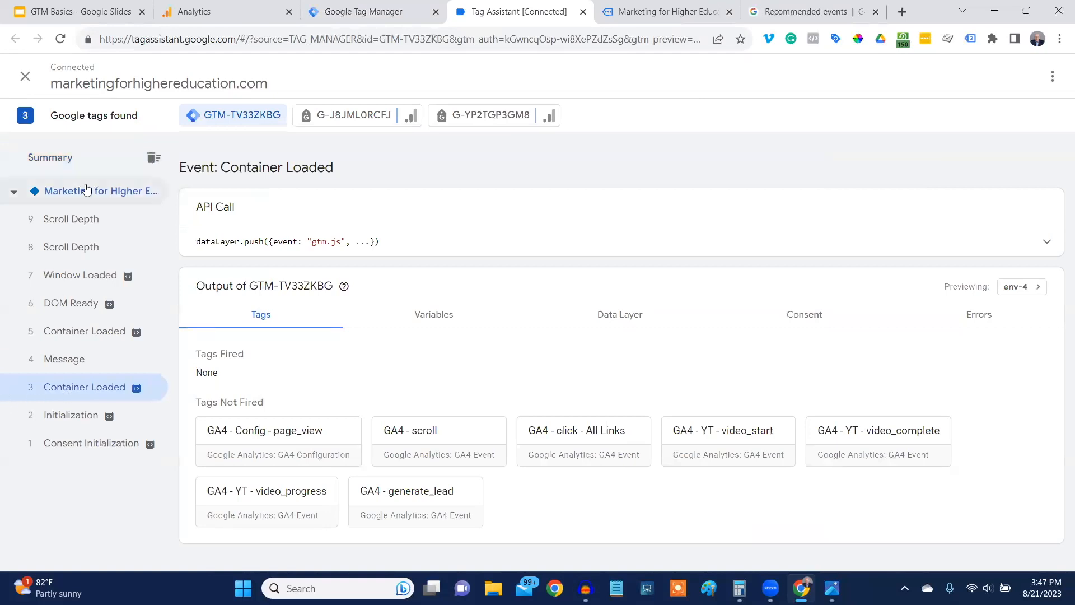
click(86, 190)
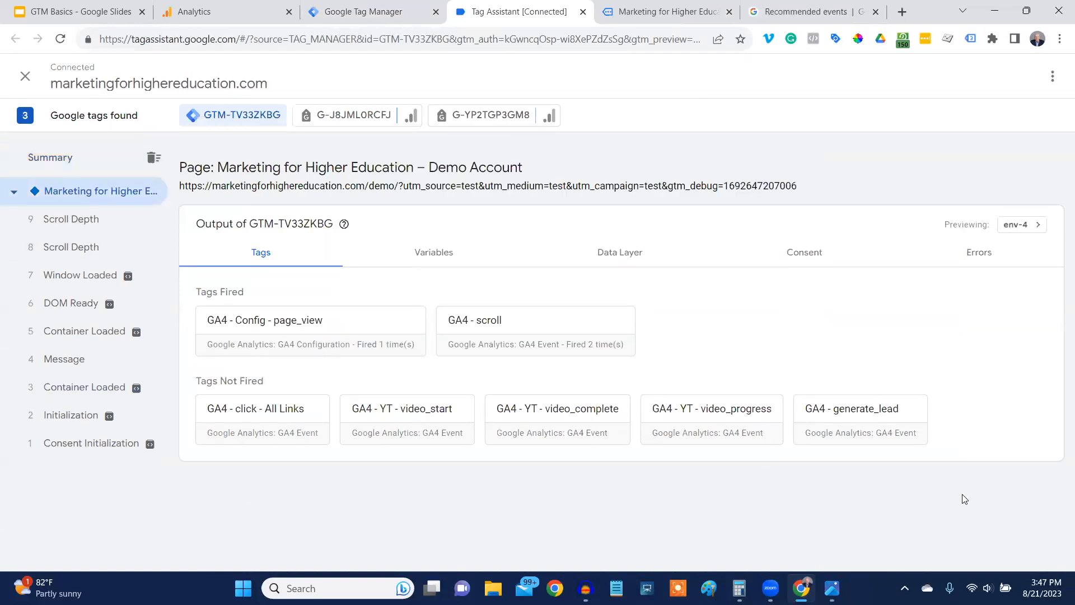
click(864, 421)
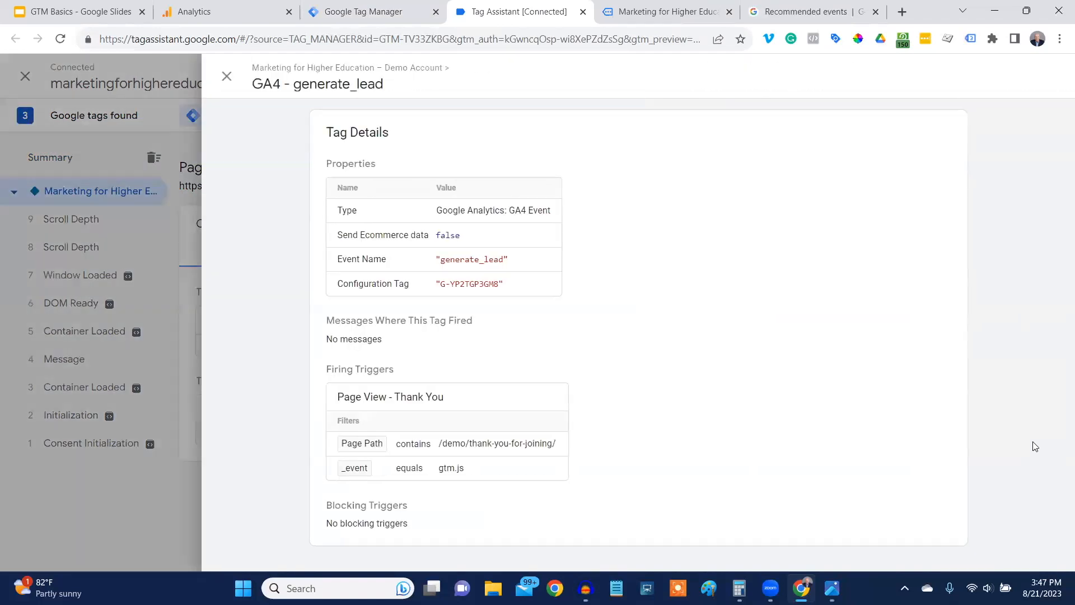
Inspect the GA4 - generate_lead tag under the home page's first Container Loaded event, displaying variables as names, and close its details.
click(228, 78)
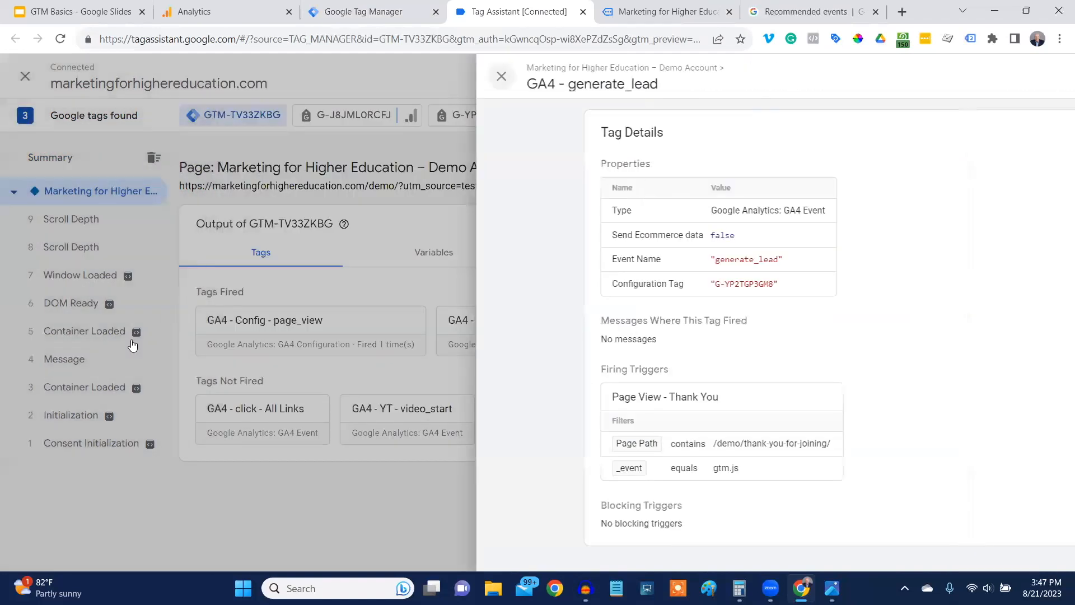
click(82, 396)
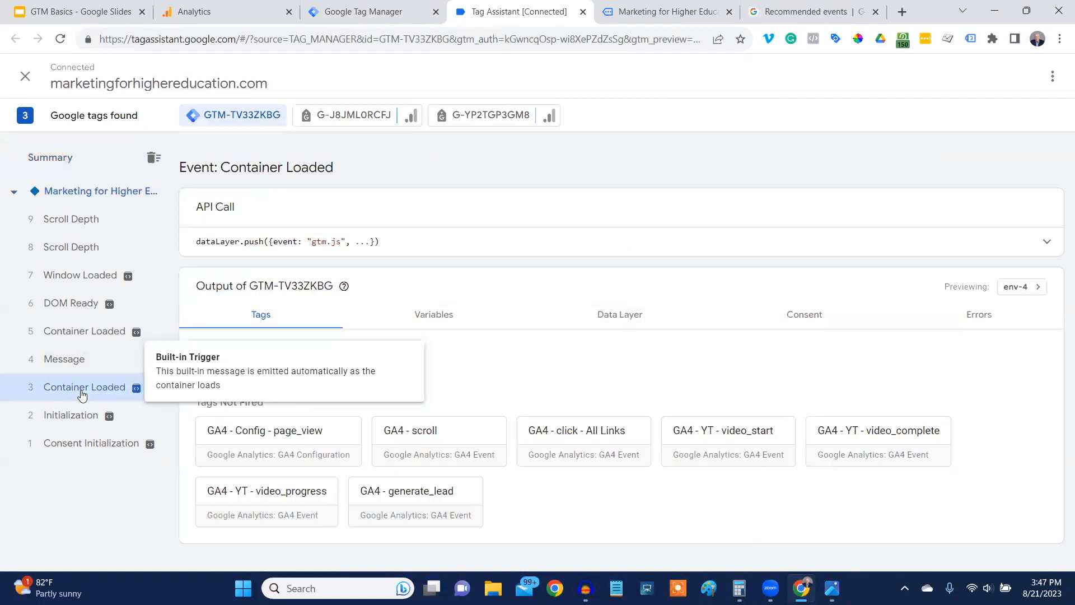
click(416, 502)
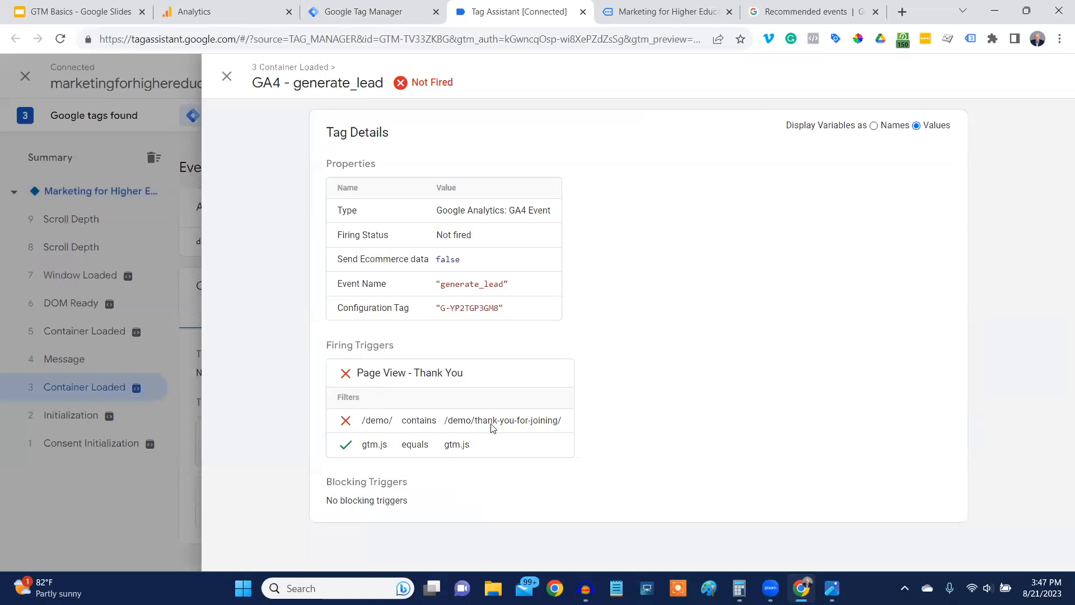
click(875, 126)
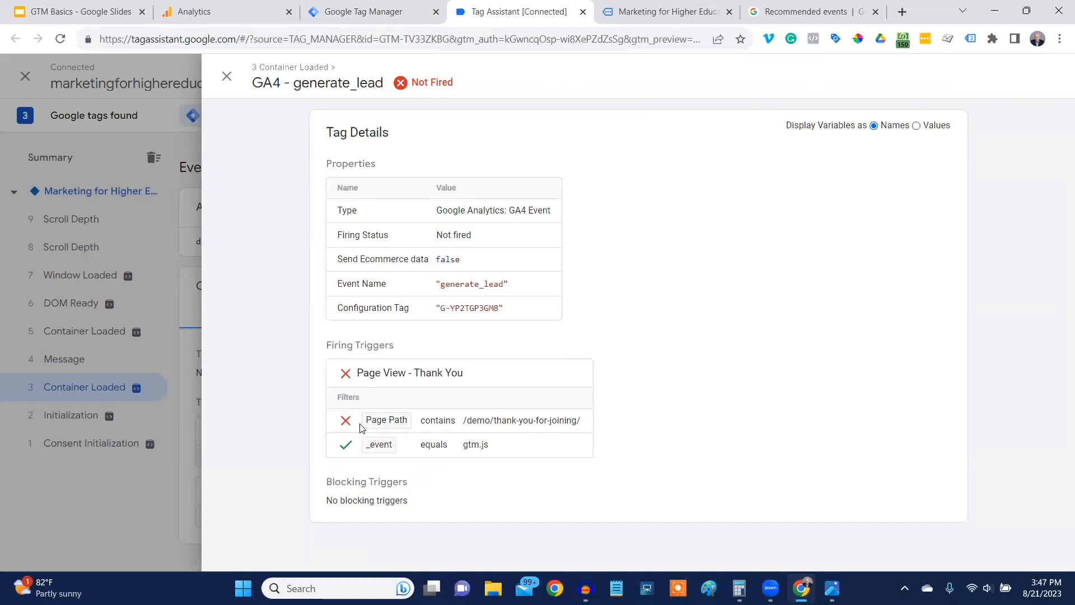
click(226, 77)
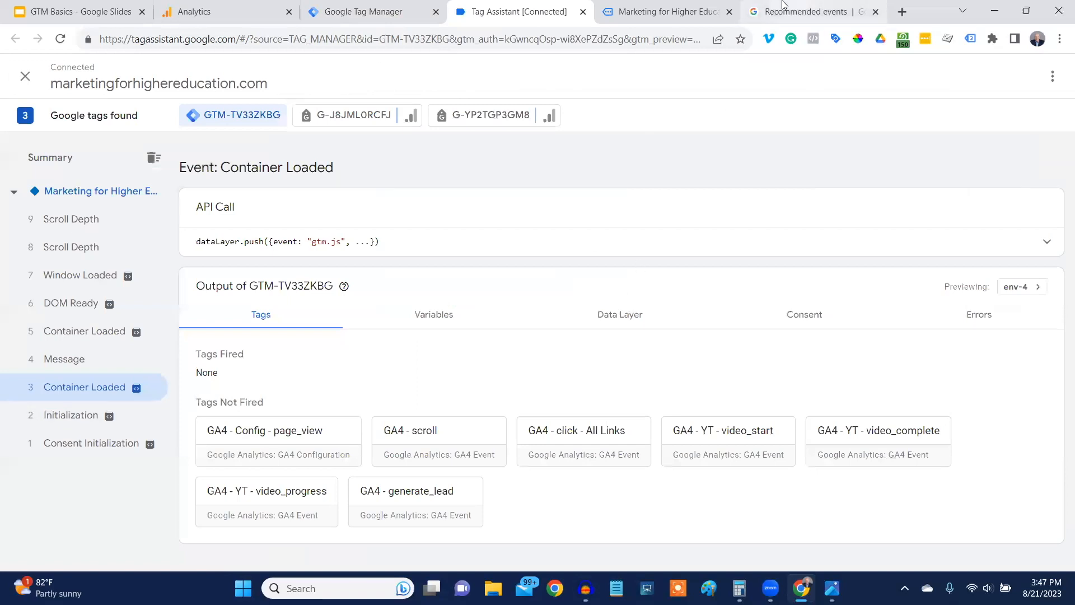
Open the Thank You for Joining! post on the demo site and return to the Tag Assistant session.
click(666, 11)
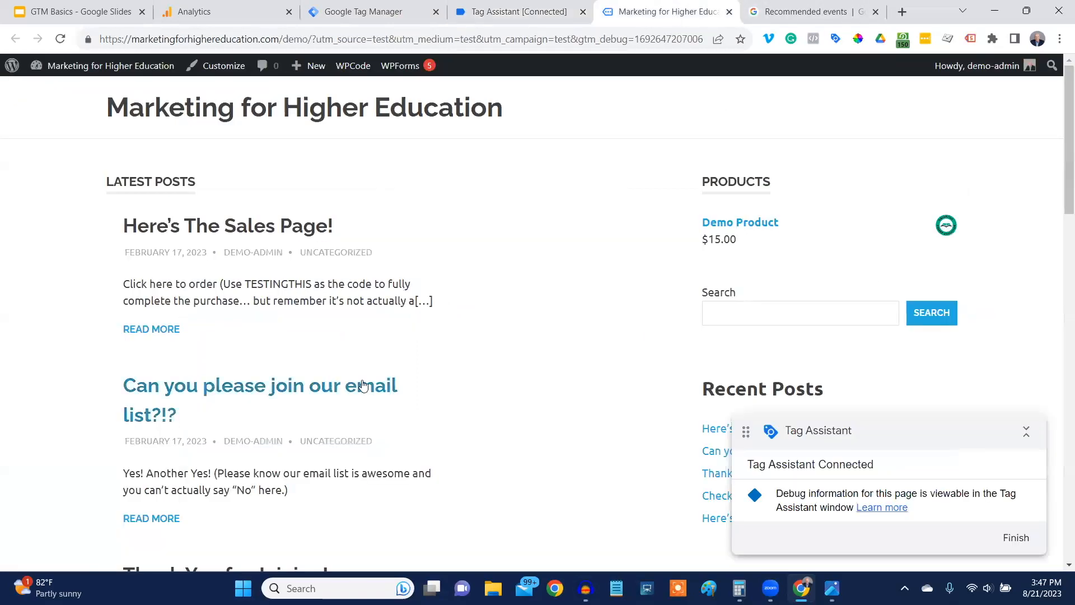
scroll(395, 383, down, 3)
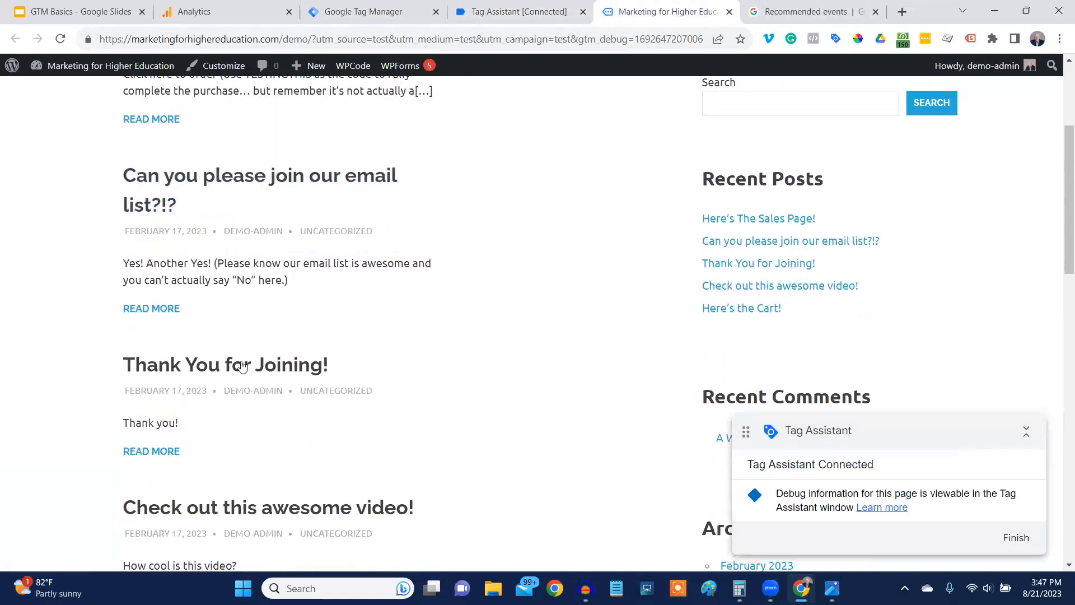
click(207, 370)
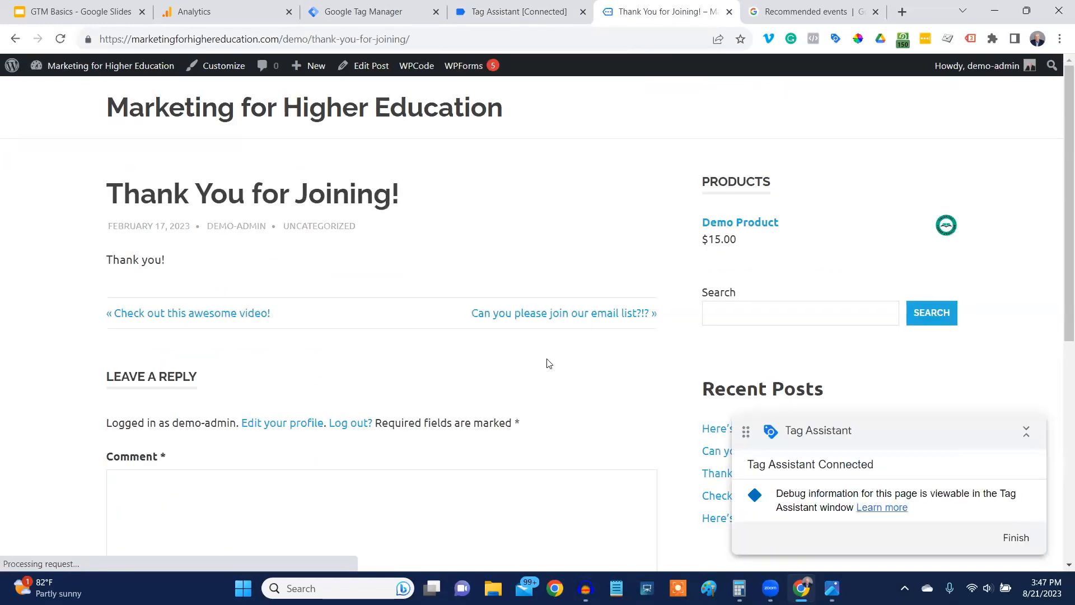
click(498, 11)
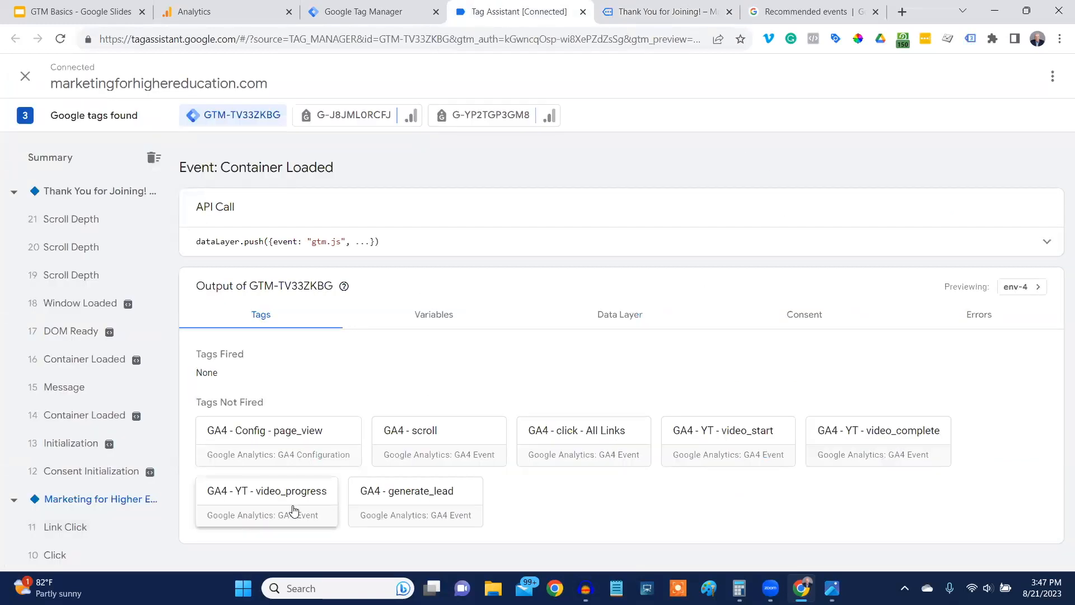
Check the thank-you page's events from Consent Initialization to the first Container Loaded, and inspect the GA4 - generate_lead tag with variables shown as values.
click(78, 470)
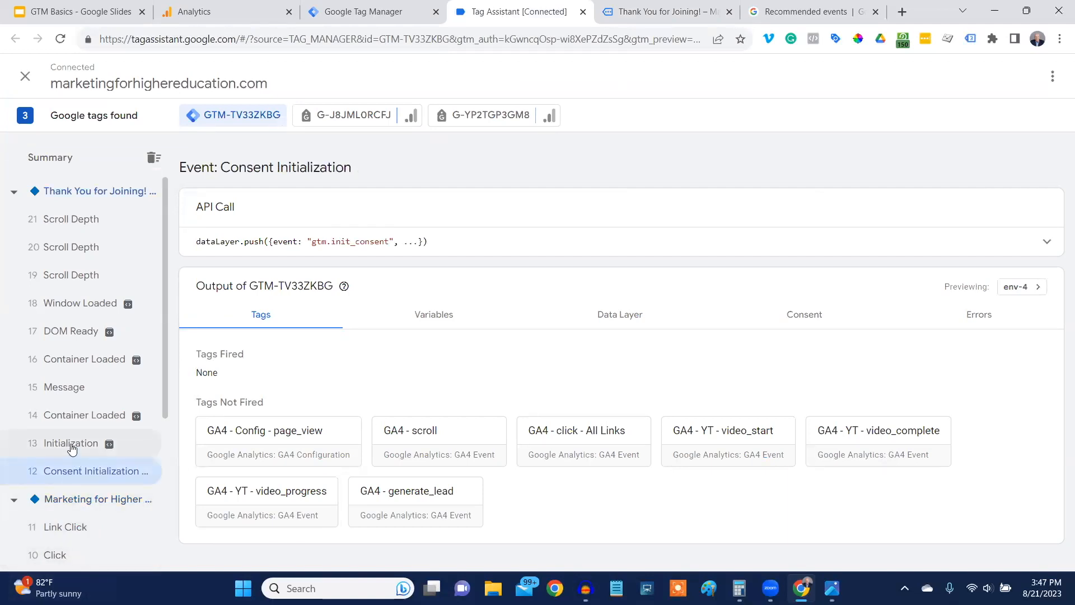
click(71, 445)
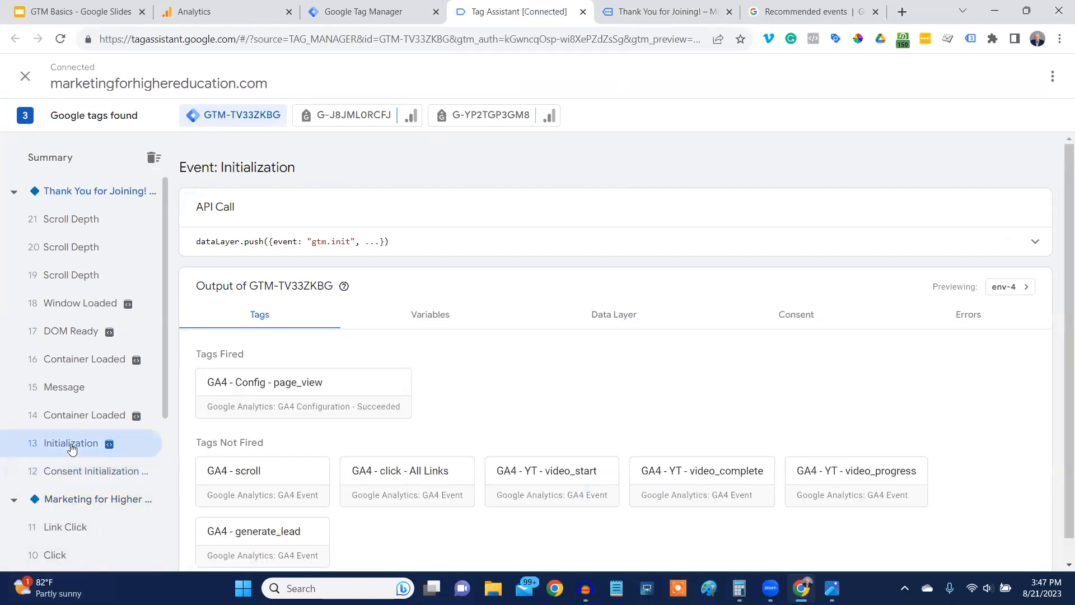
click(60, 415)
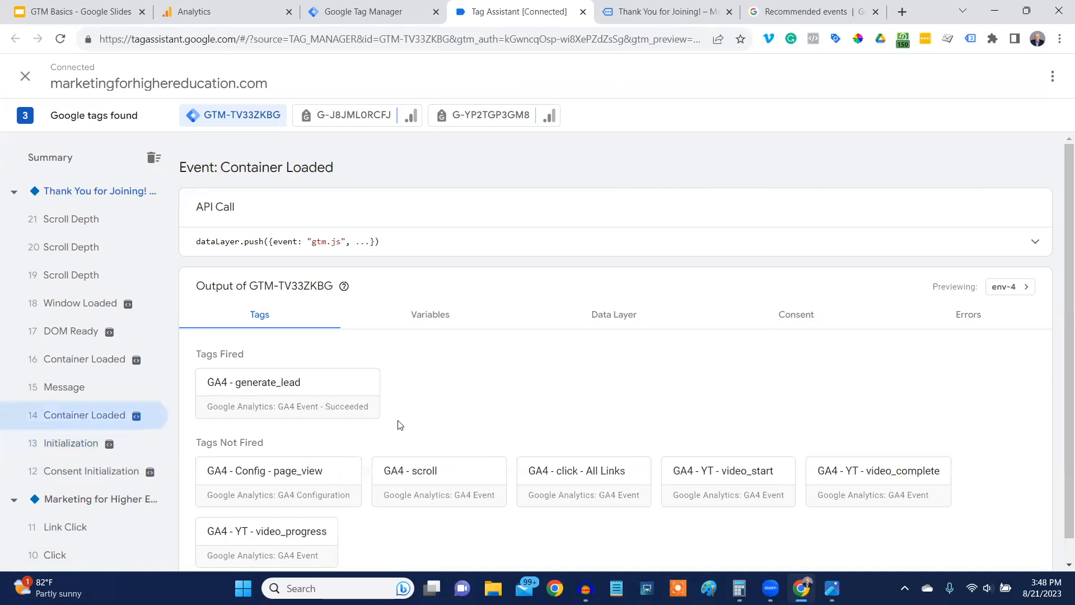
click(264, 388)
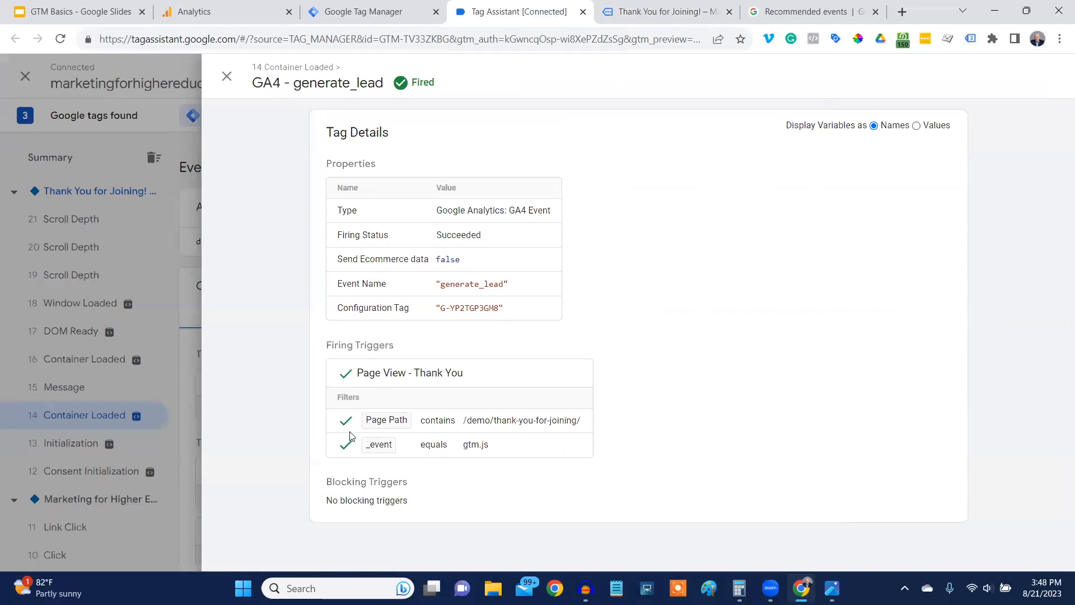
click(916, 126)
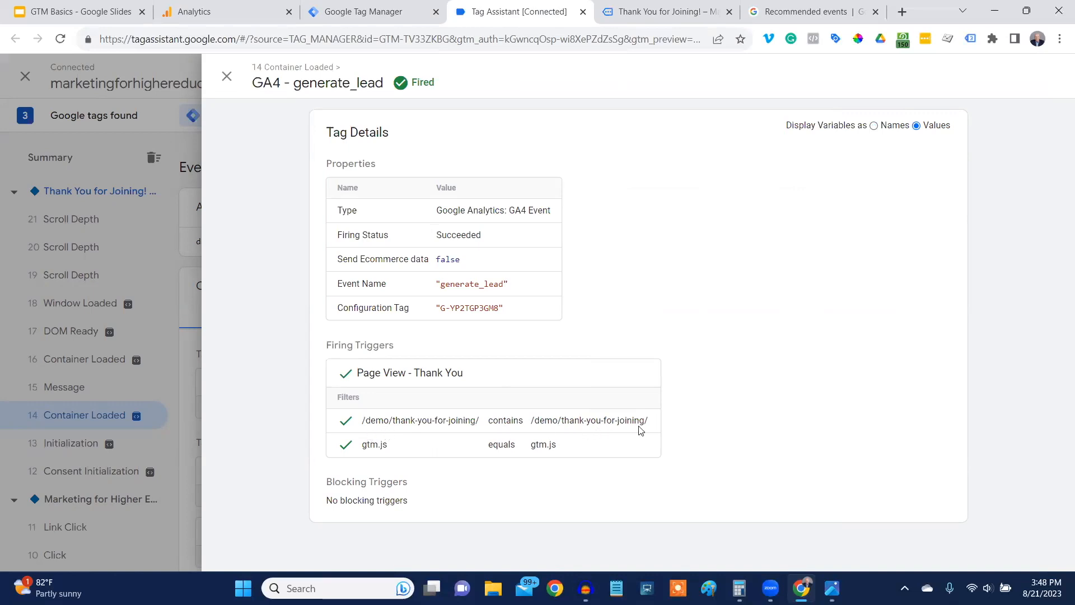
click(228, 81)
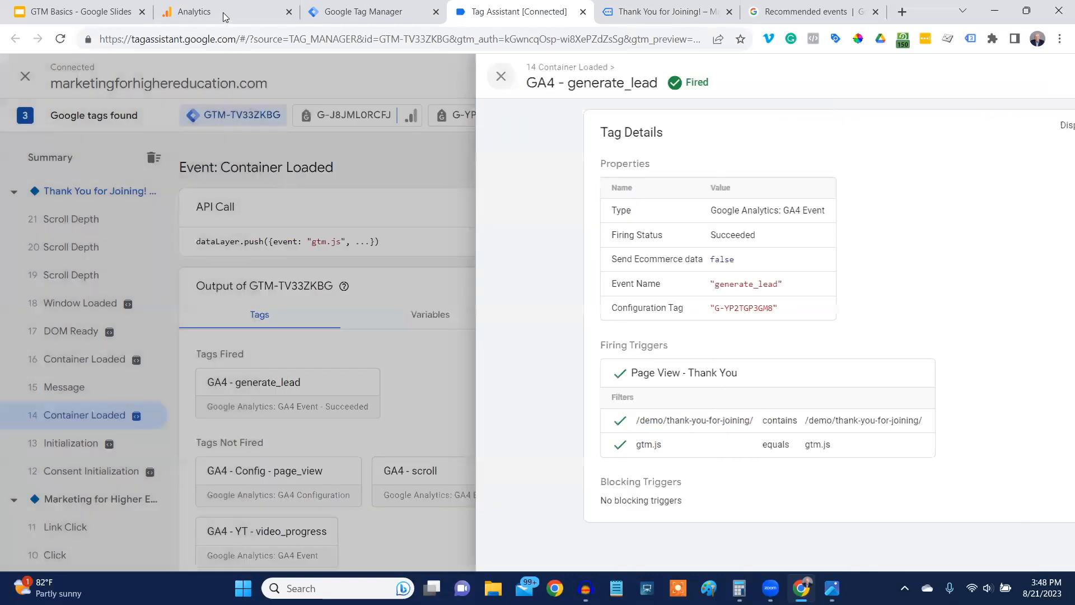
Switch to Google Analytics DebugView and examine the generate_lead event's page_title parameter.
click(223, 12)
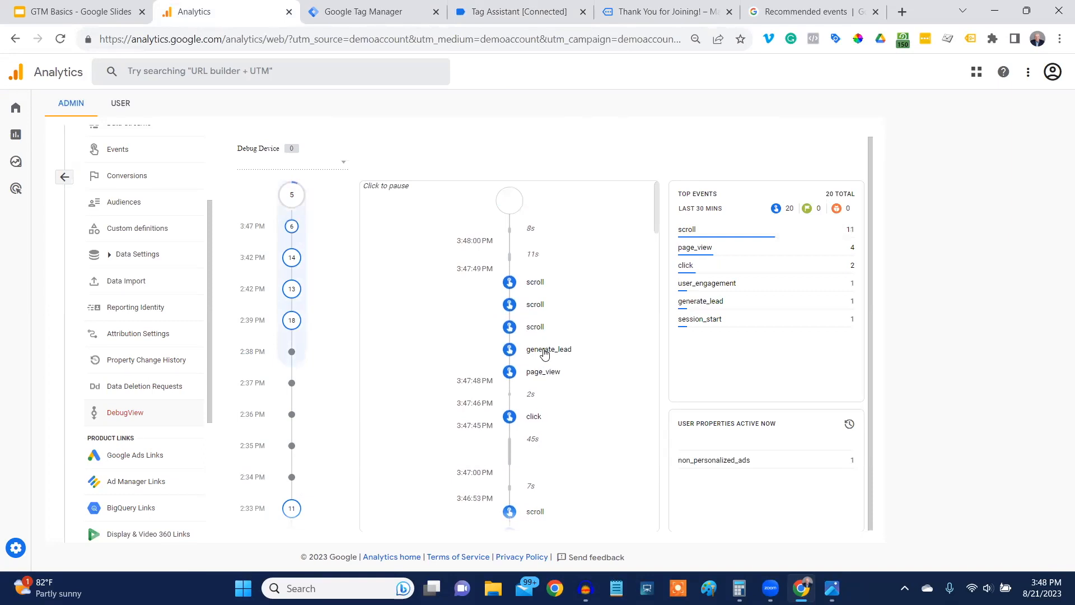
click(544, 354)
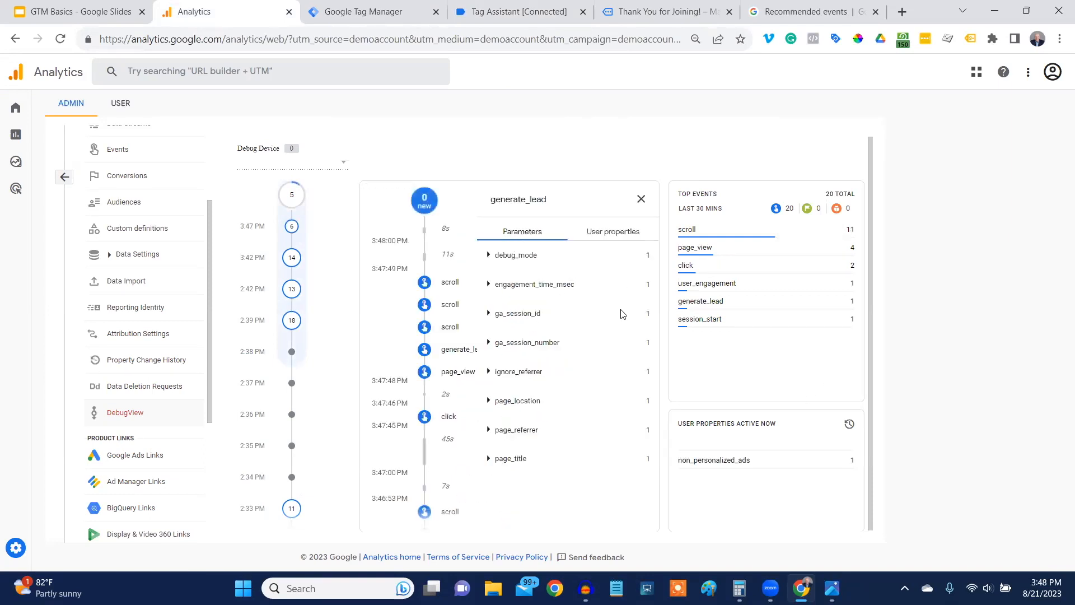
click(489, 461)
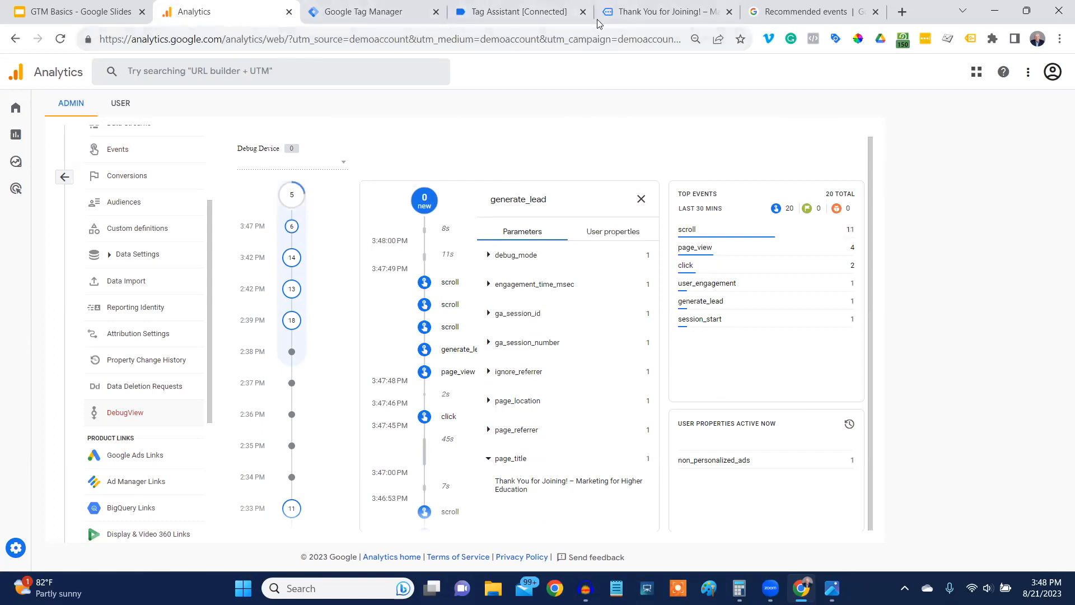
Close the demo site and Tag Assistant pages and switch back to Google Tag Manager.
click(729, 12)
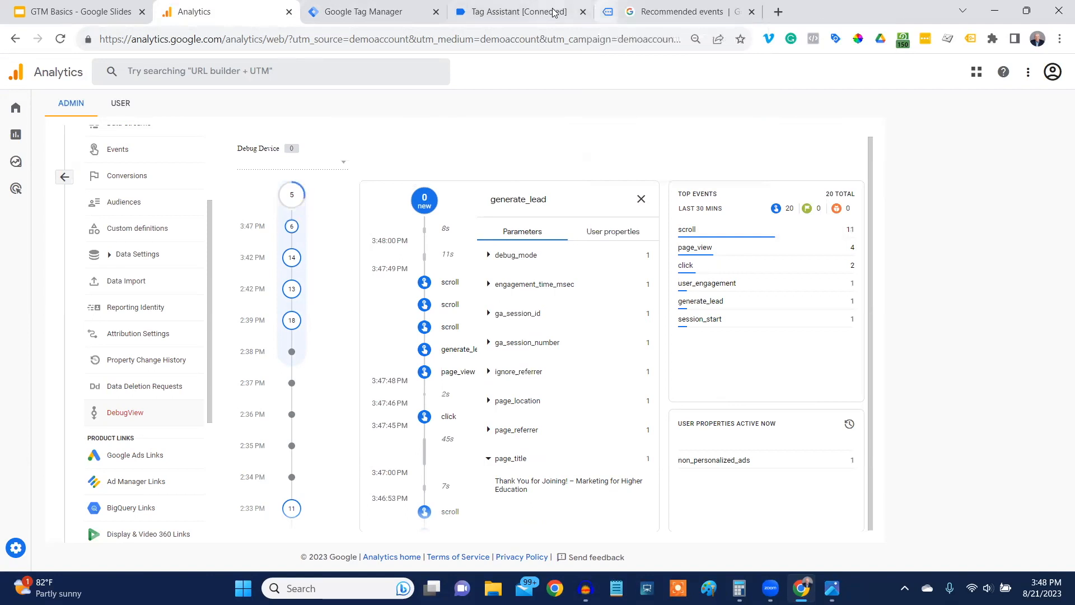
click(583, 12)
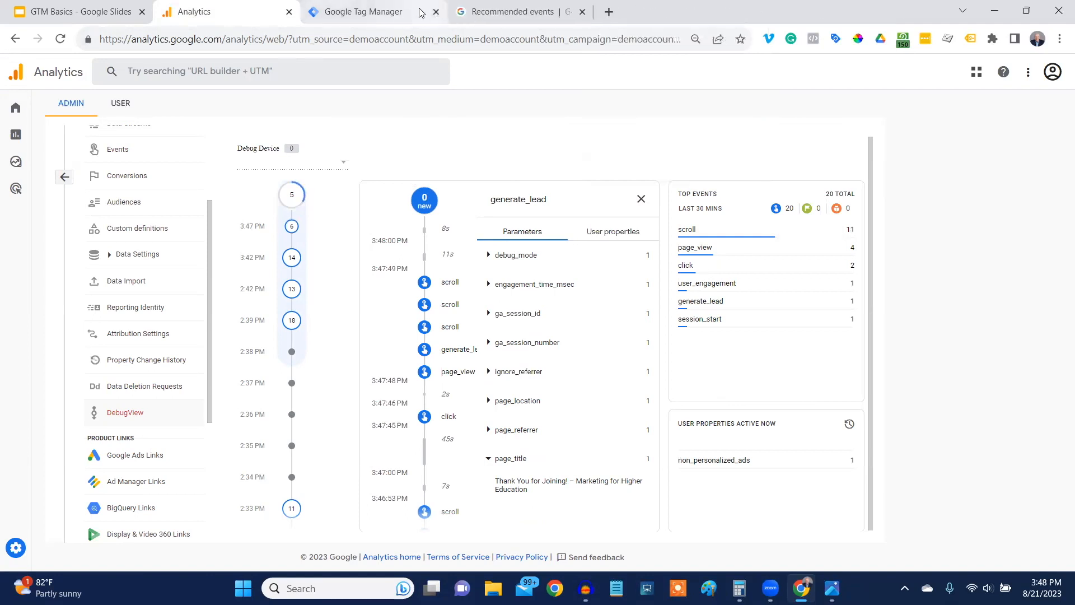
click(395, 12)
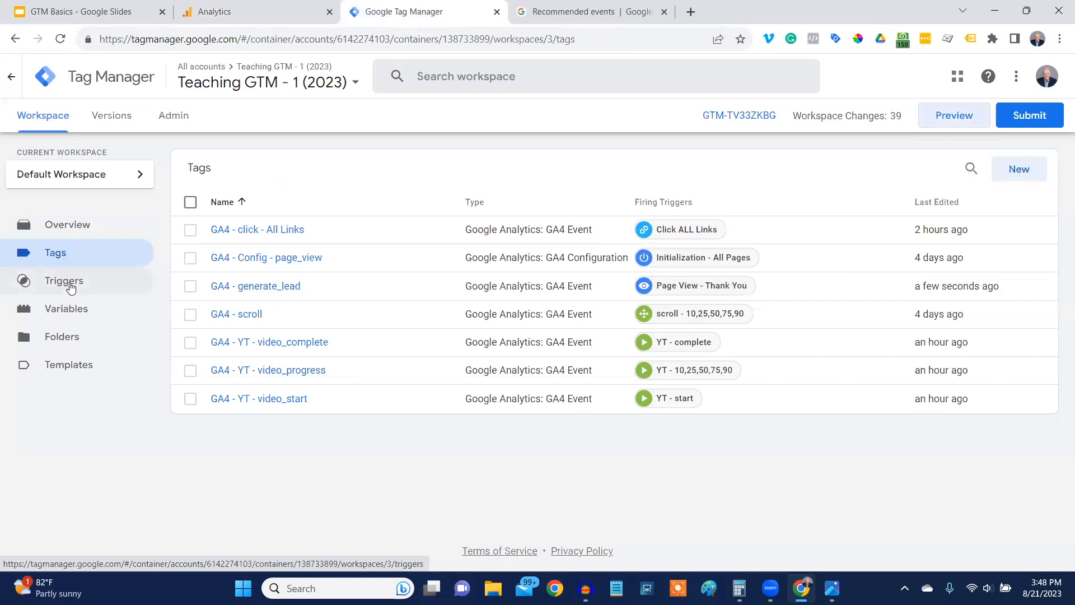
Make a copy of the Page View - Thank You trigger and remove the "Copy of" prefix from its name.
click(70, 285)
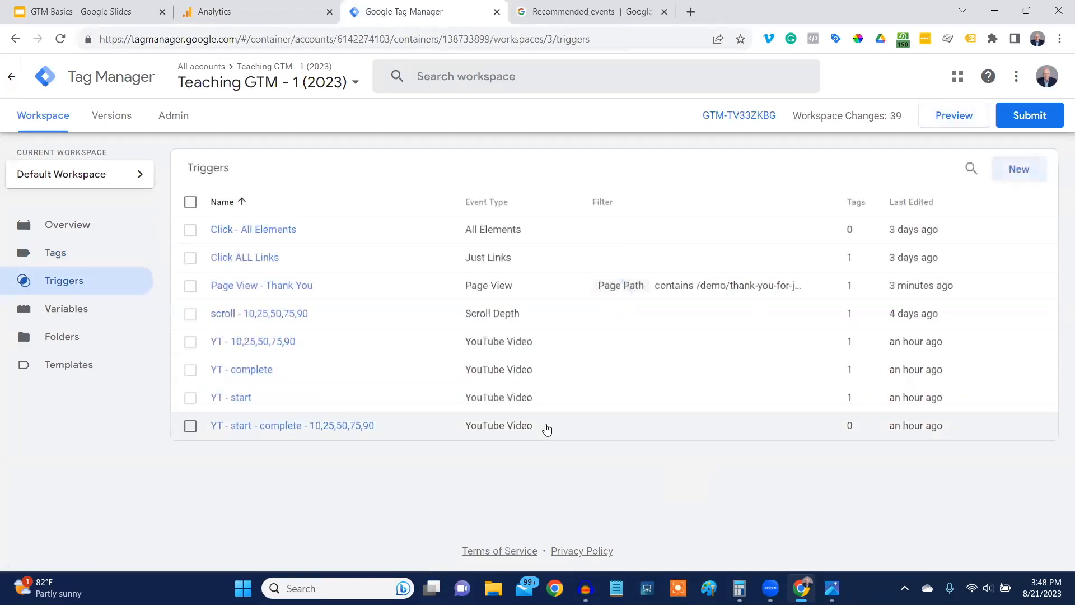
click(255, 289)
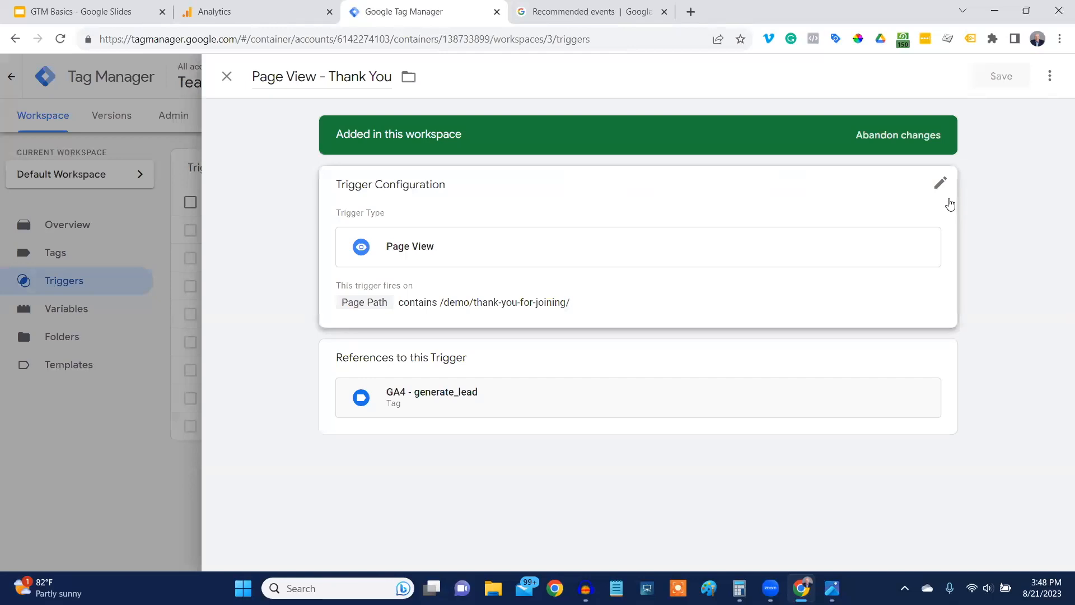
click(1049, 74)
click(1010, 113)
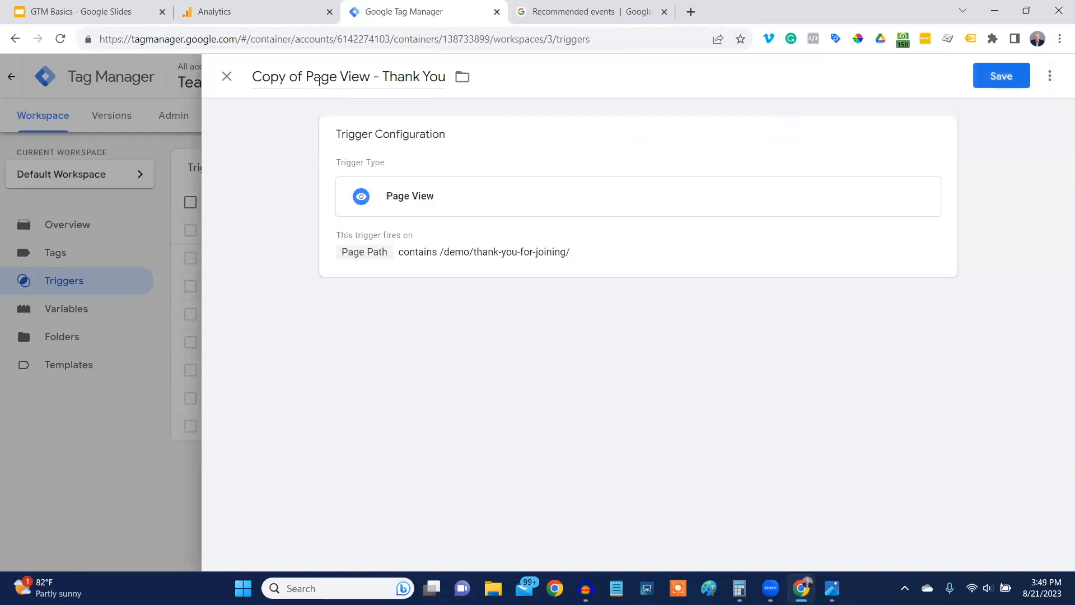
click(307, 75)
key(BackSpace)
key(BackSpace)
key(BackSpace)
key(BackSpace)
key(BackSpace)
key(BackSpace)
key(BackSpace)
key(BackSpace)
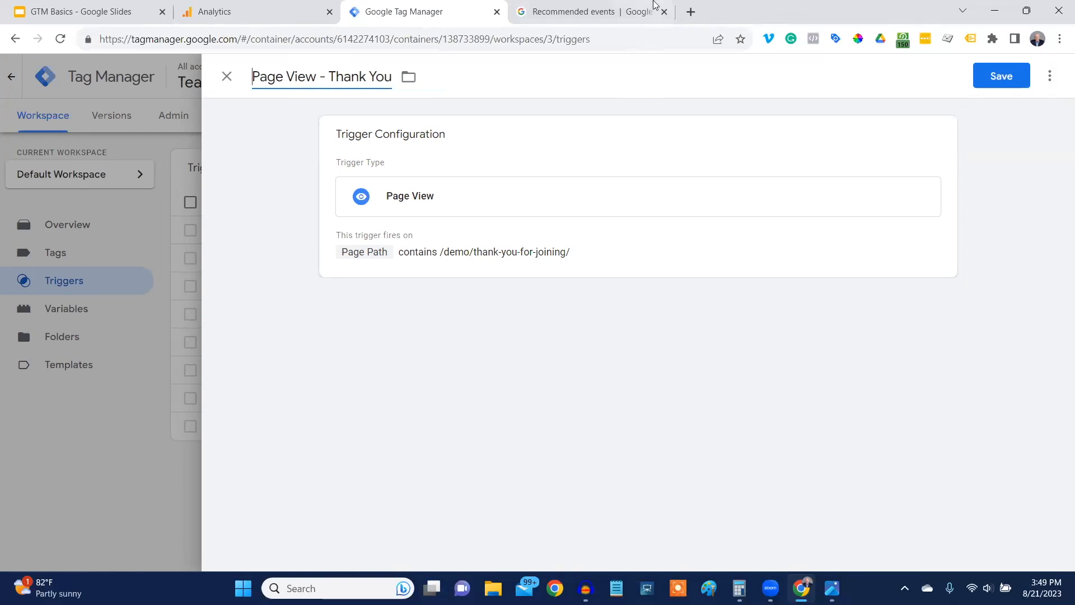
Open the marketingforhighereducation.com/demo/ site in a new browser tab and return to the trigger in Google Tag Manager.
click(690, 12)
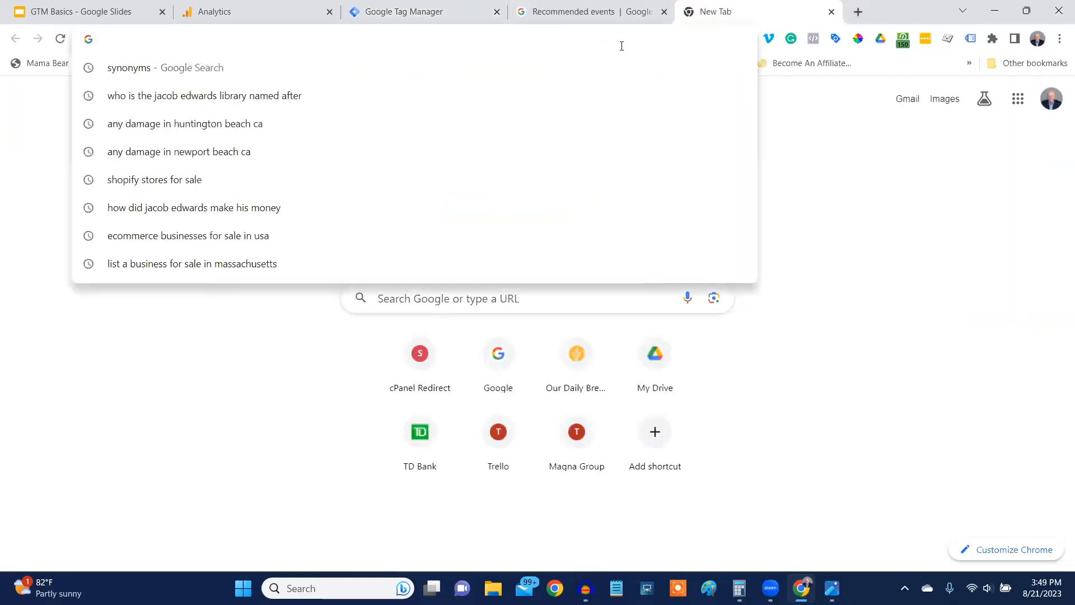
text(mar)
click(482, 124)
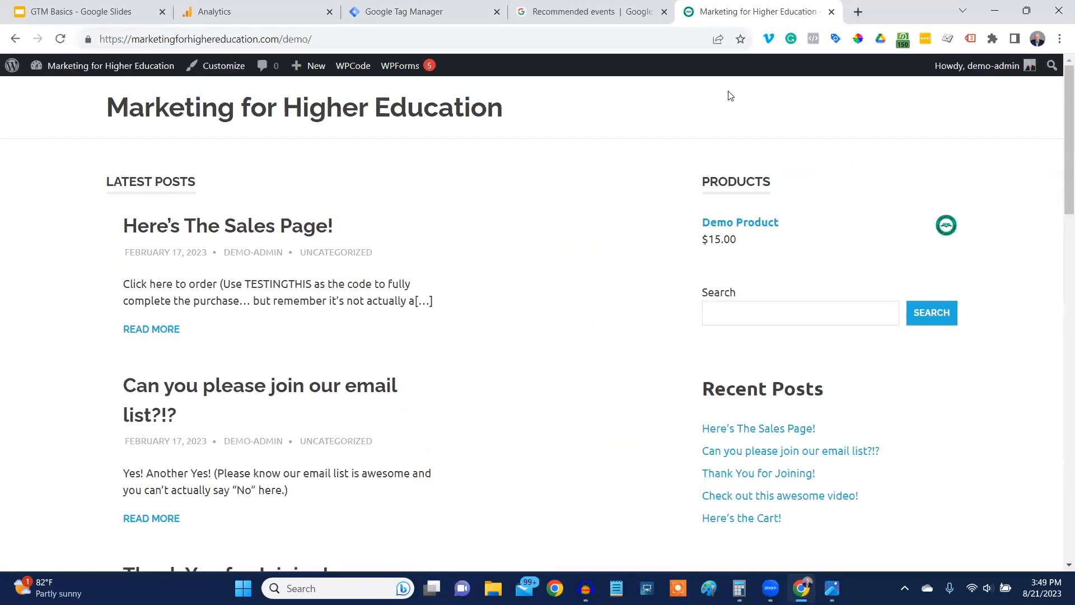
click(430, 13)
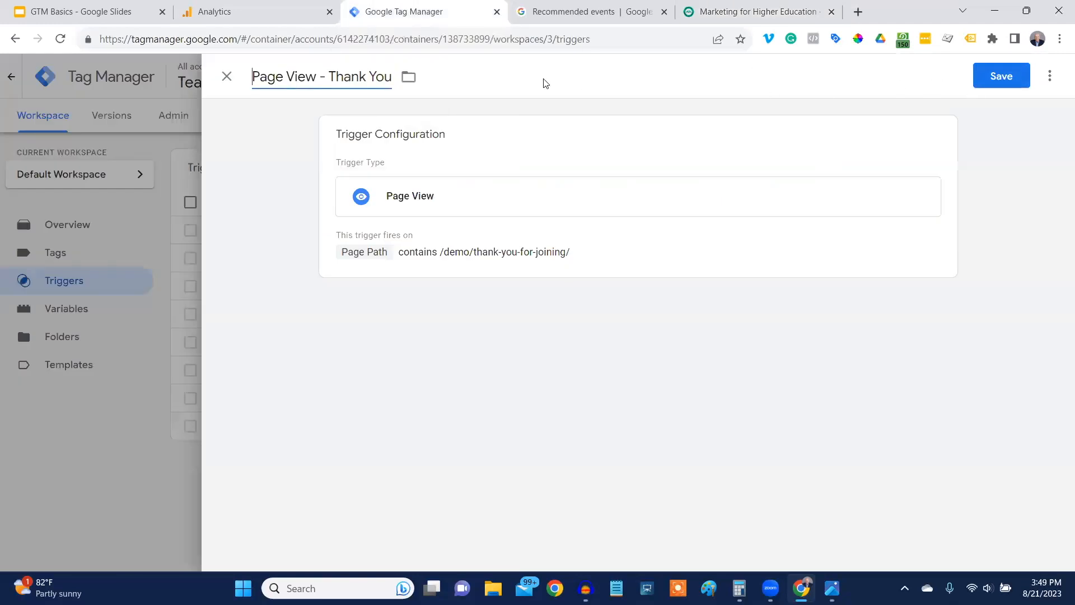
Change the copied trigger's Page Path contains value to /demo/can-you-please-join-our-email-list/.
click(935, 140)
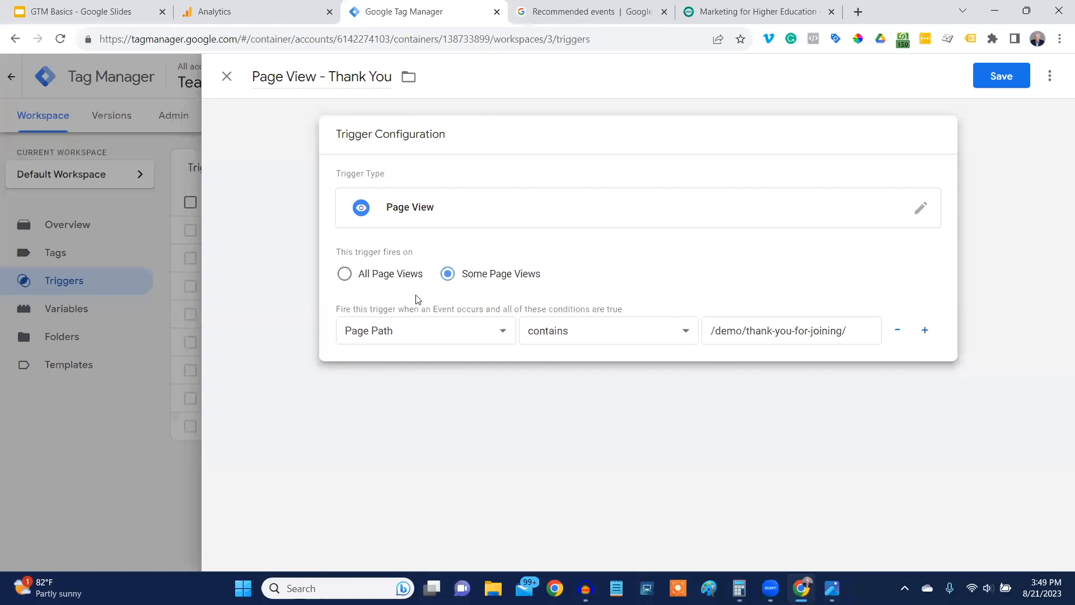
drag(710, 330, 864, 329)
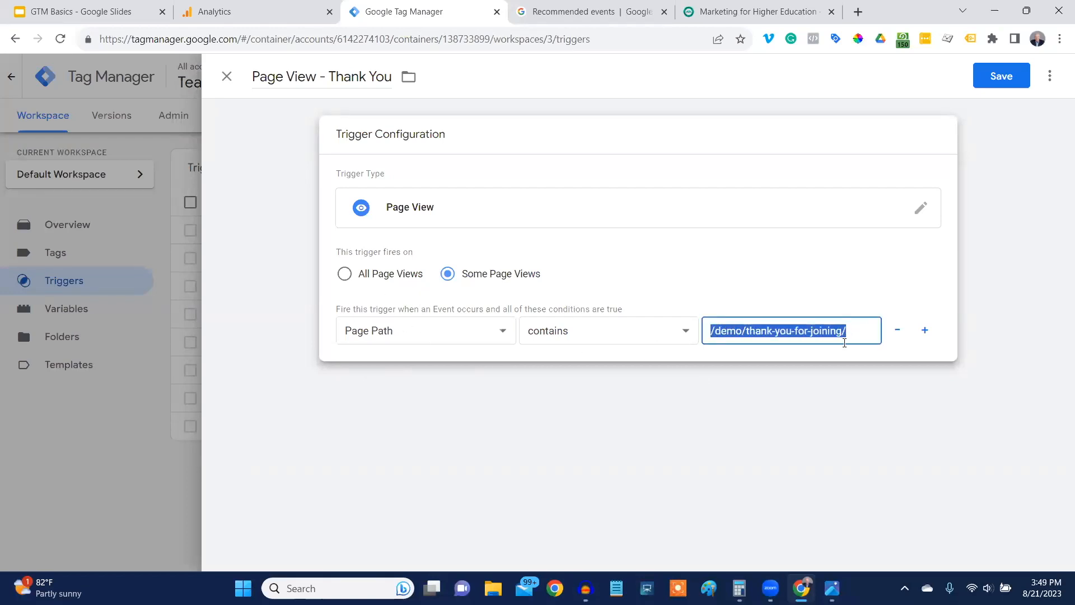
key(ctrl+v)
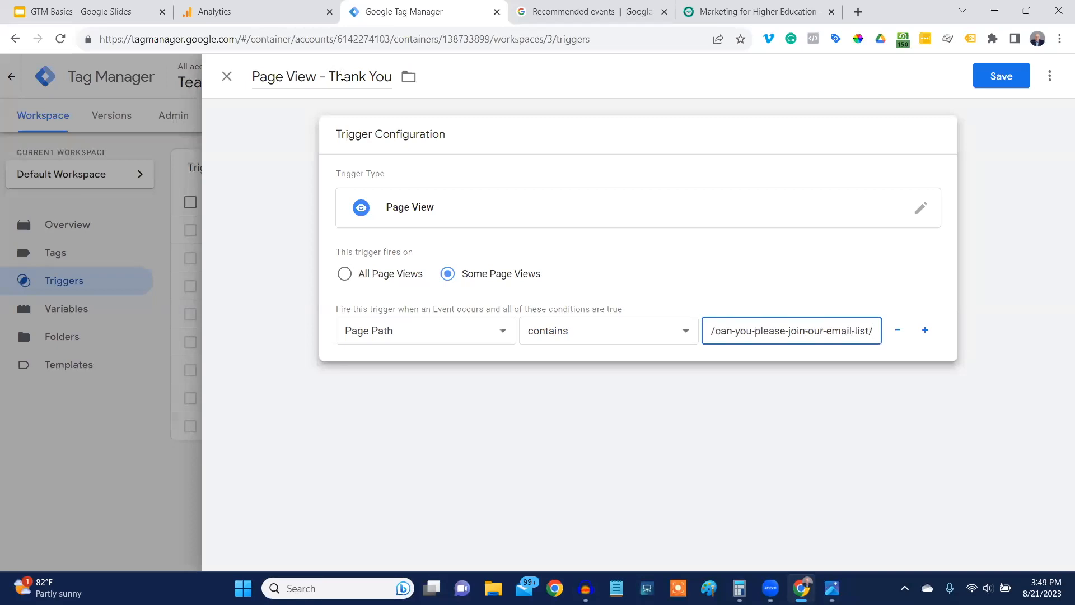
Rename the copied trigger as Page View - email list and save it.
drag(328, 76, 392, 76)
text(email List)
key(BackSpace)
key(BackSpace)
key(BackSpace)
key(BackSpace)
text(list)
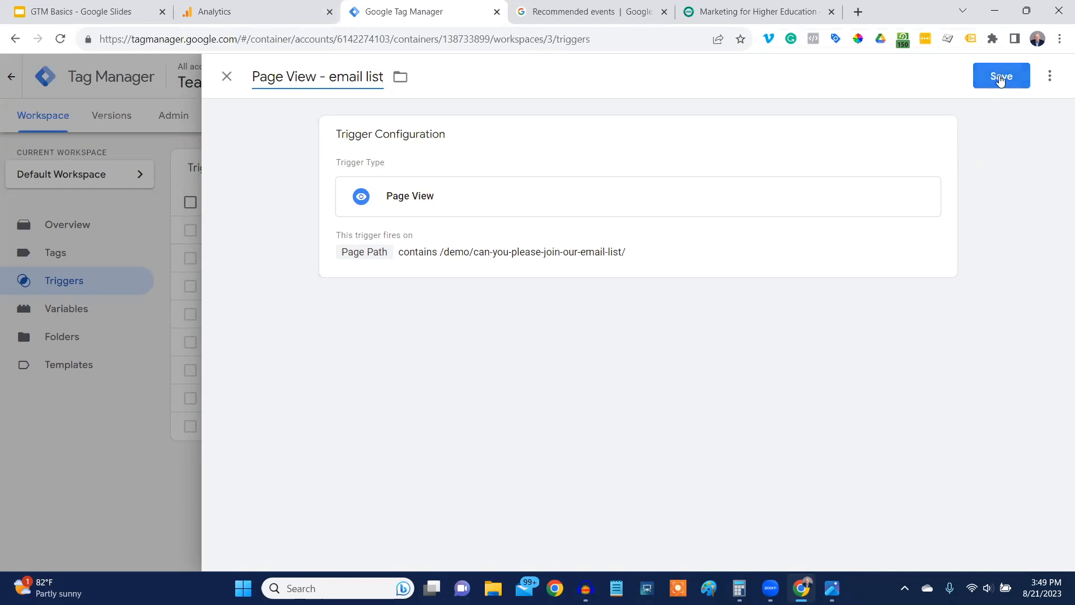
click(1000, 77)
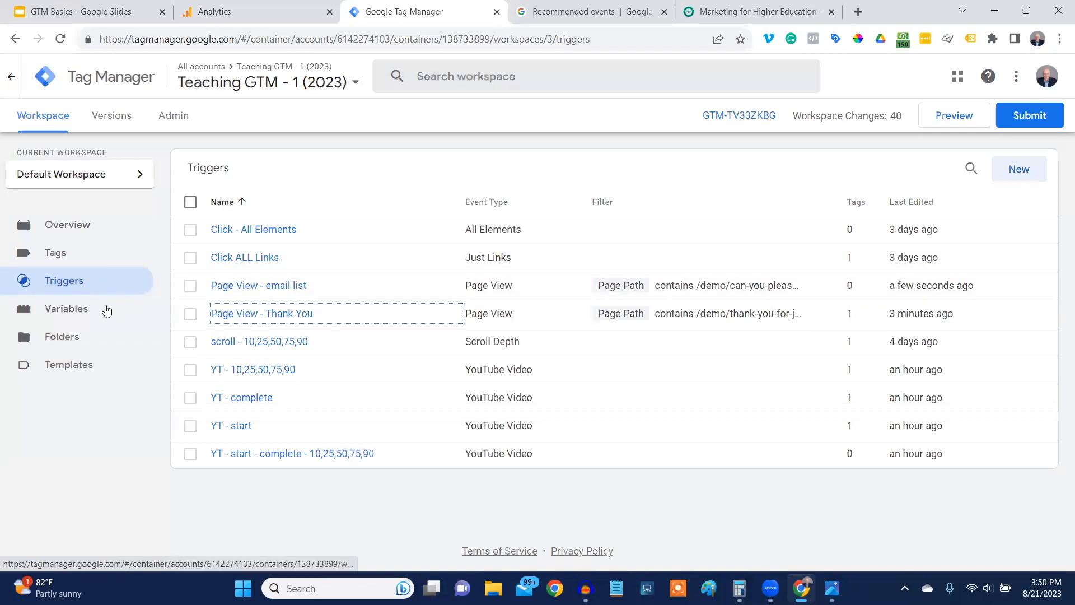
Add Page View - email list as a second firing trigger on the GA4 - generate_lead tag and save the tag.
click(59, 256)
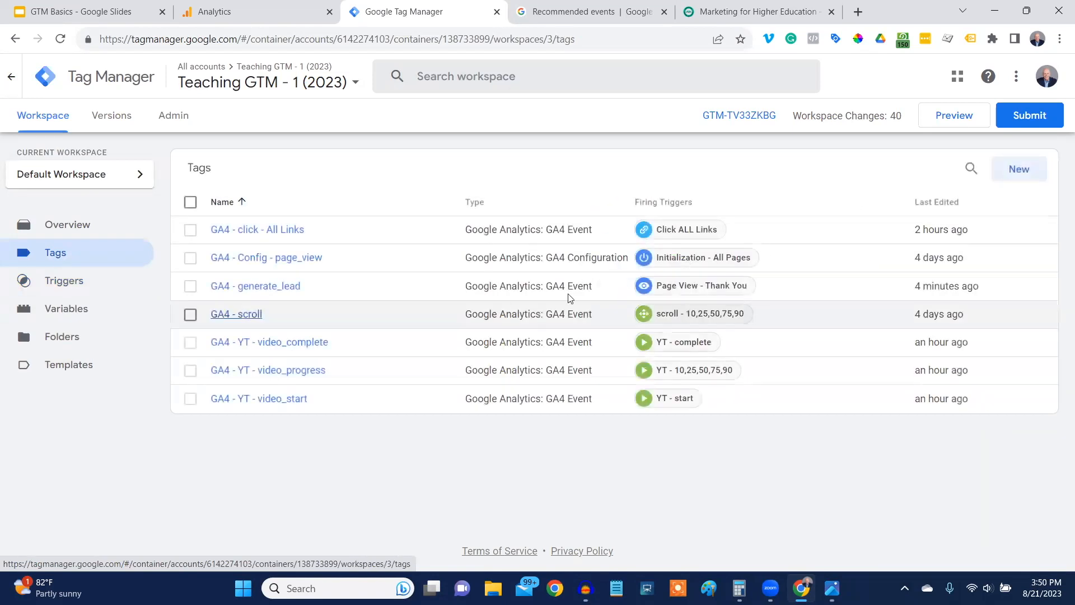
click(269, 287)
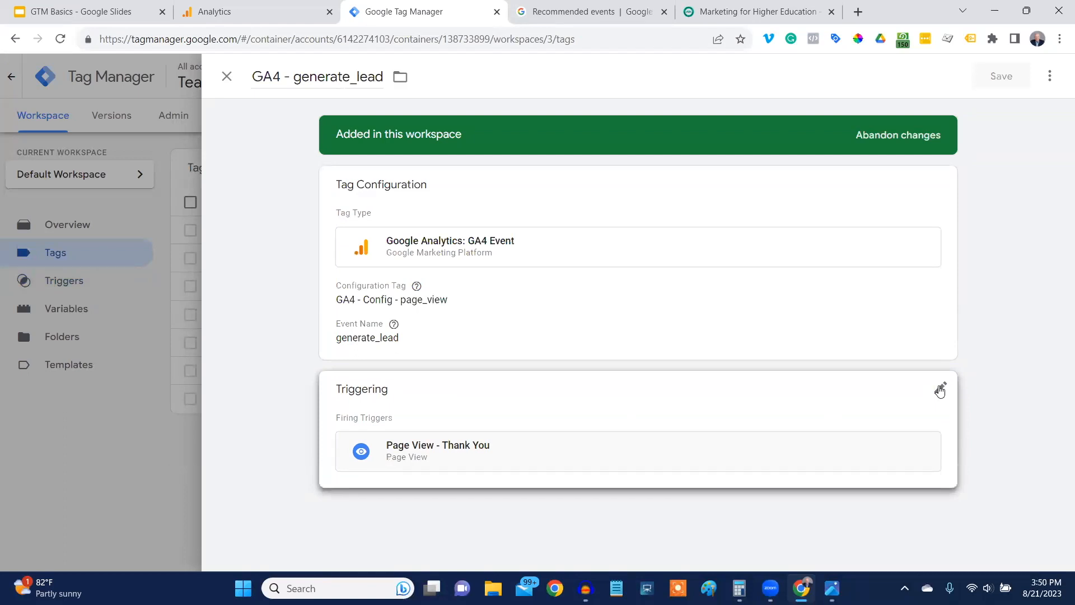
click(940, 391)
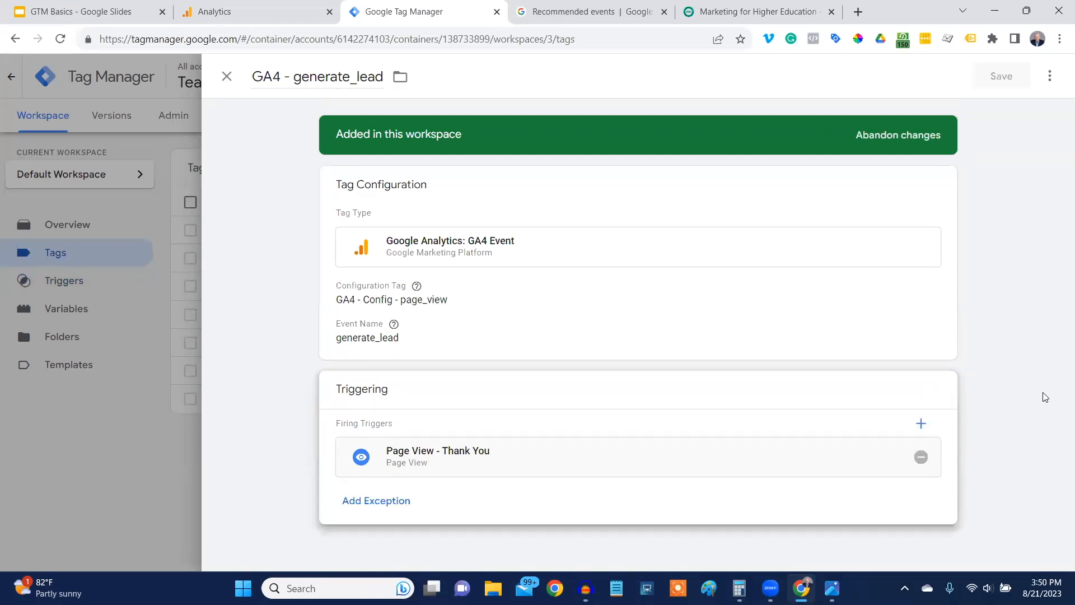
click(920, 425)
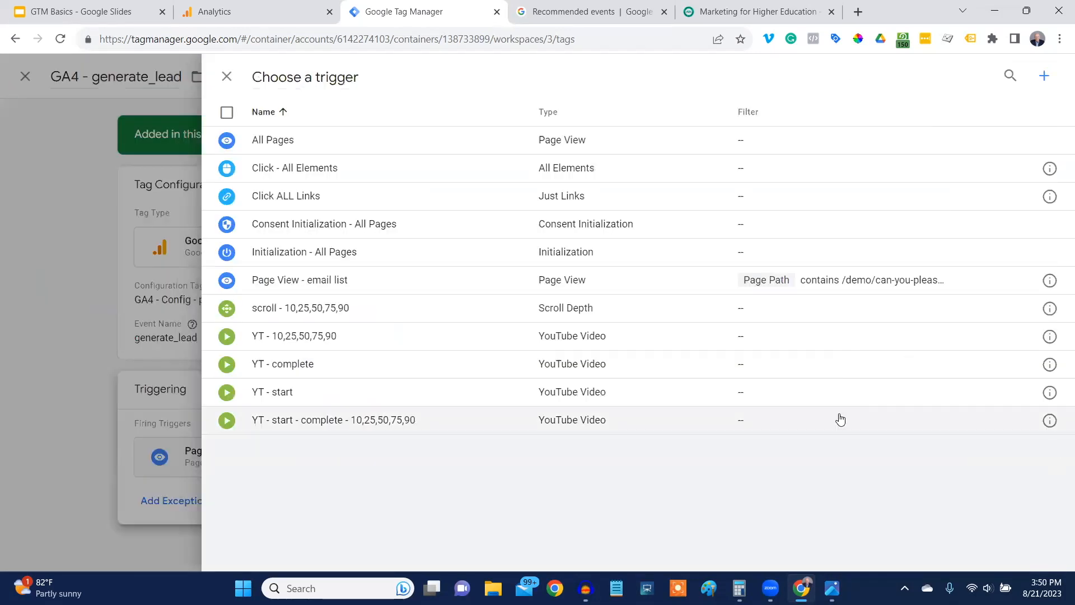
click(316, 283)
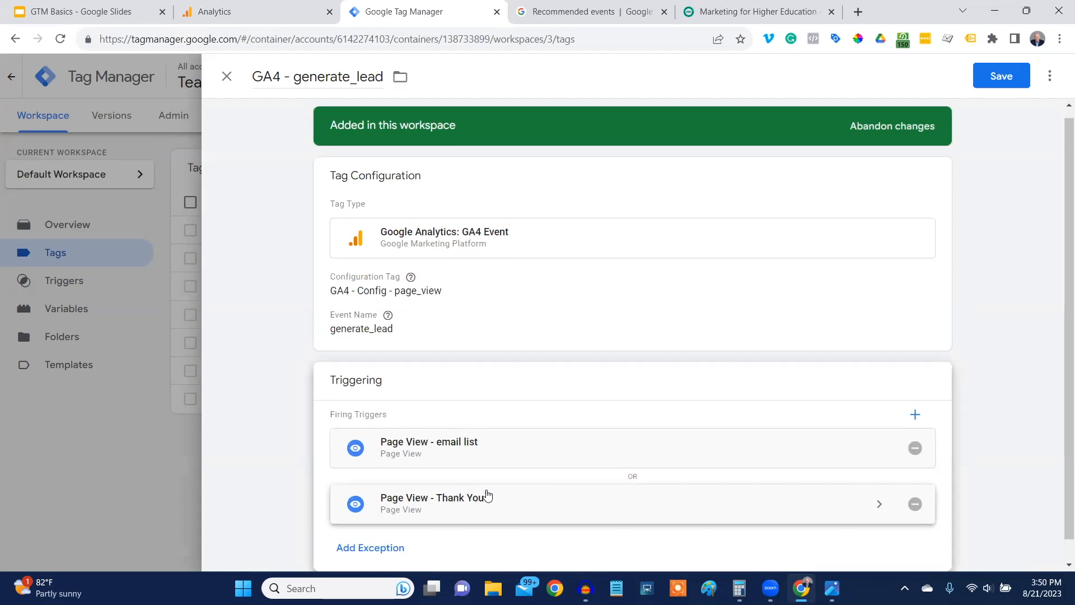
click(1002, 77)
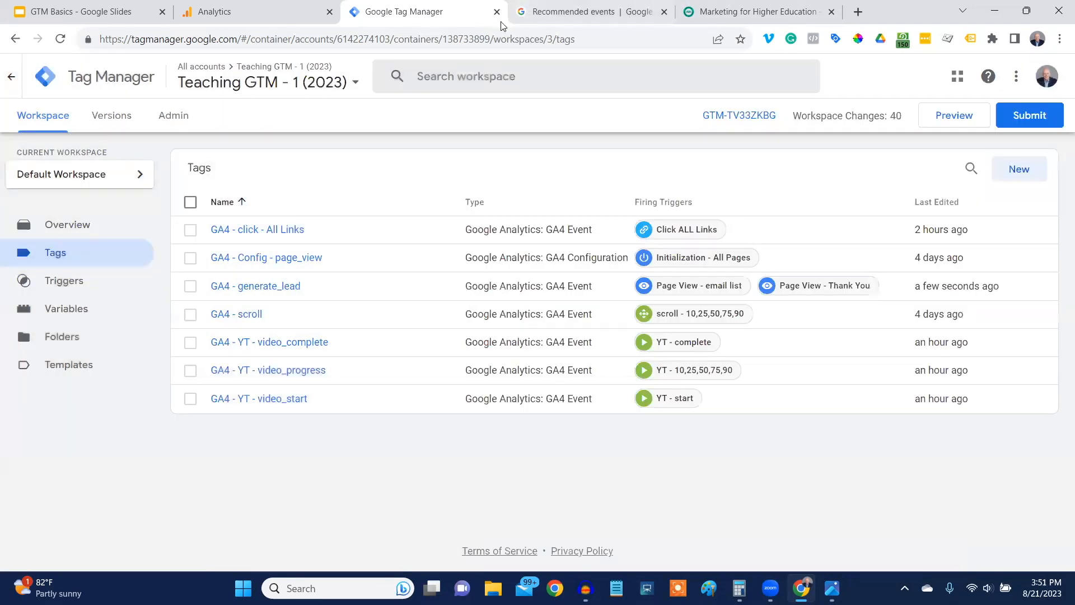
Close the demo site's browser tab and start previewing the container, connecting Tag Assistant to the marketingforhighereducation.com/demo site.
click(832, 11)
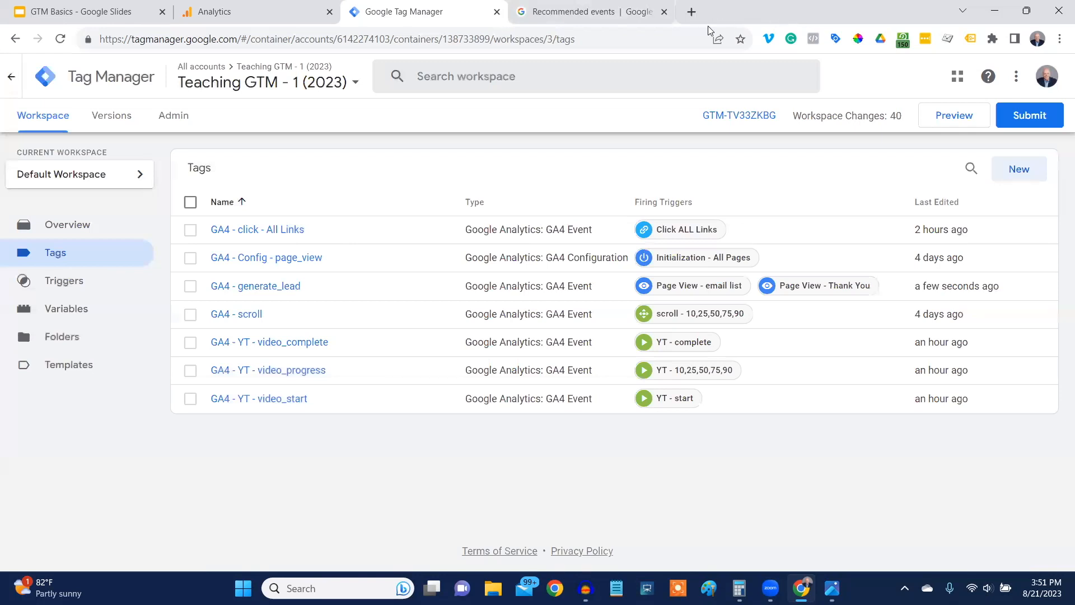
click(946, 118)
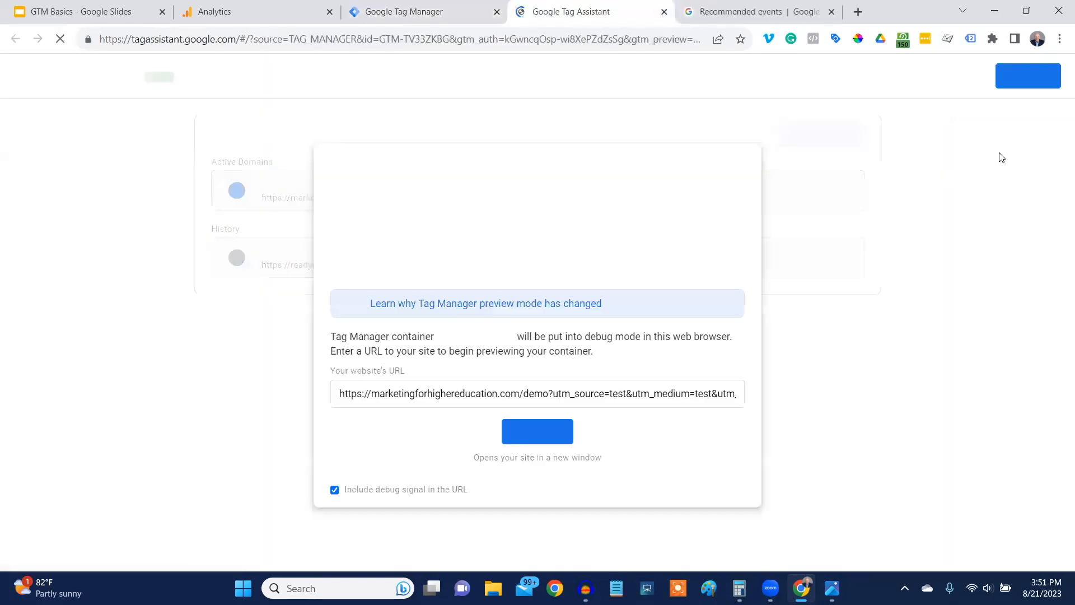
click(555, 439)
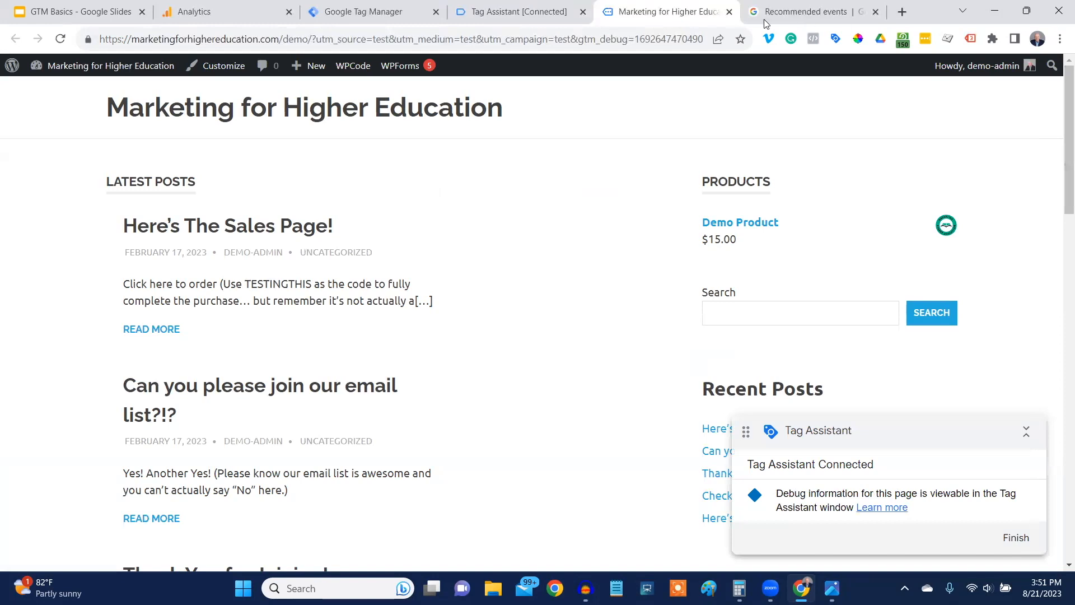
Start a new trigger in Google Tag Manager to review the available trigger types, and close the type list without choosing one.
click(356, 12)
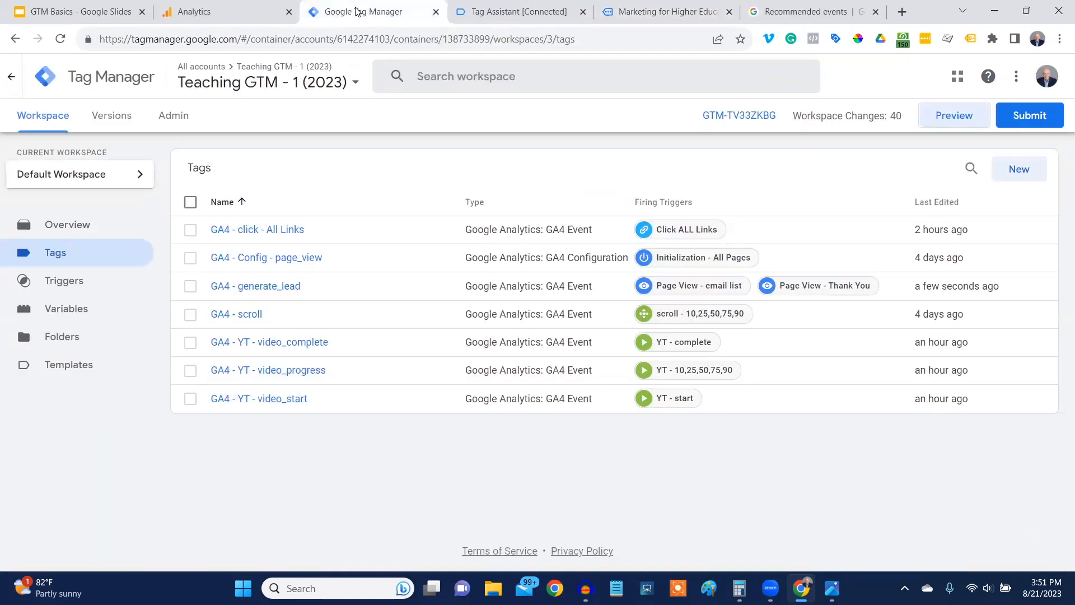
click(68, 290)
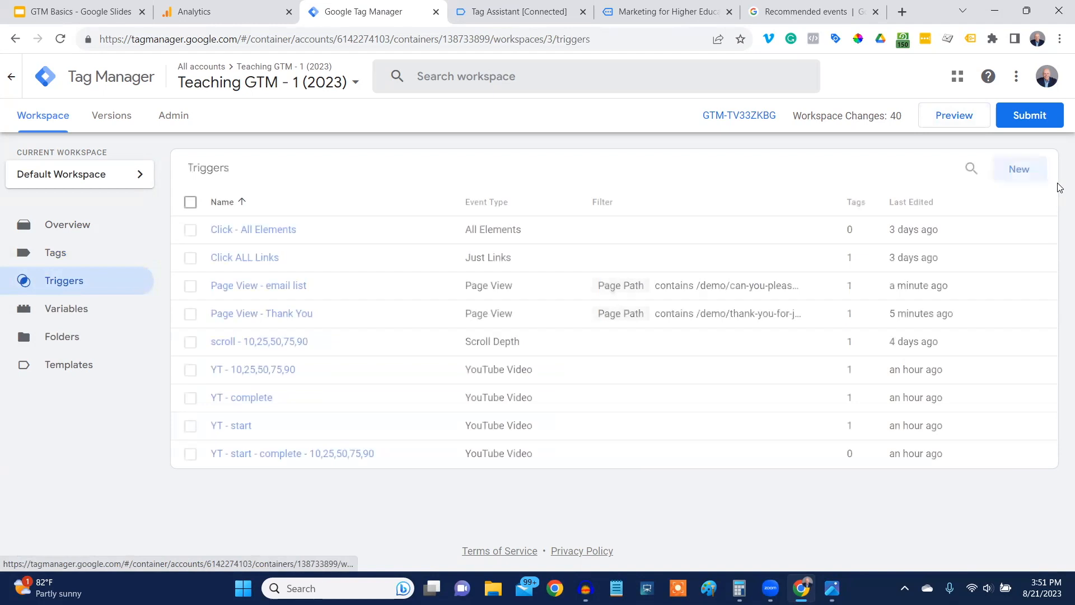
click(1026, 174)
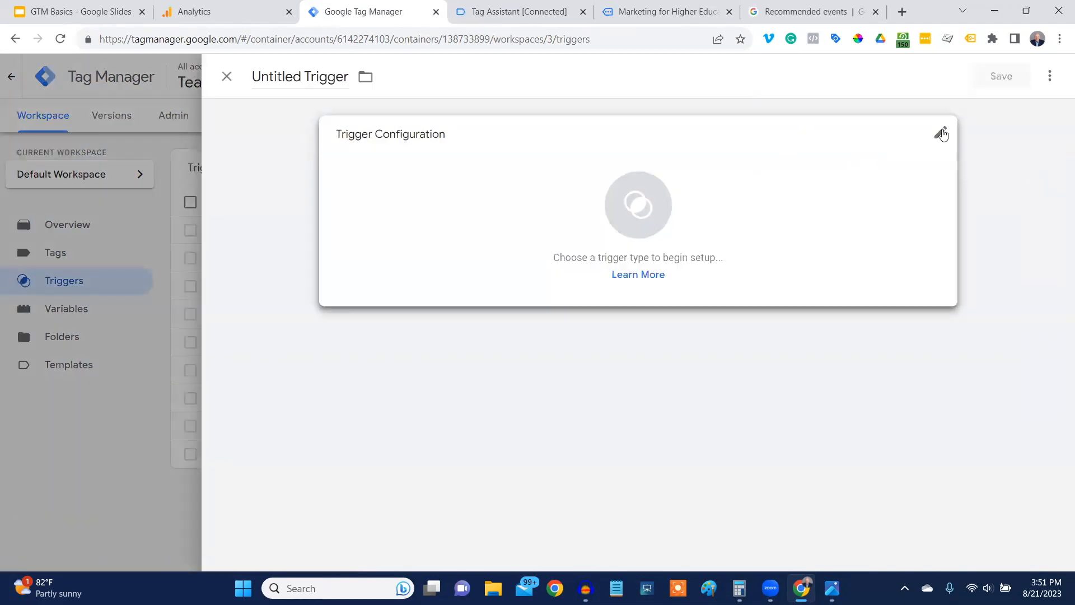
click(951, 134)
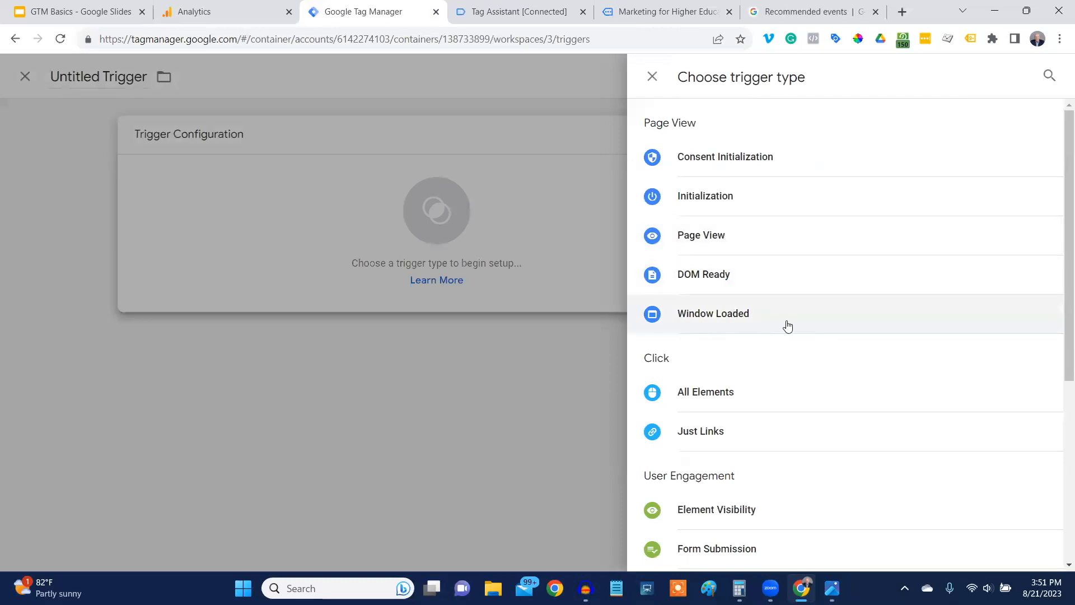
click(652, 77)
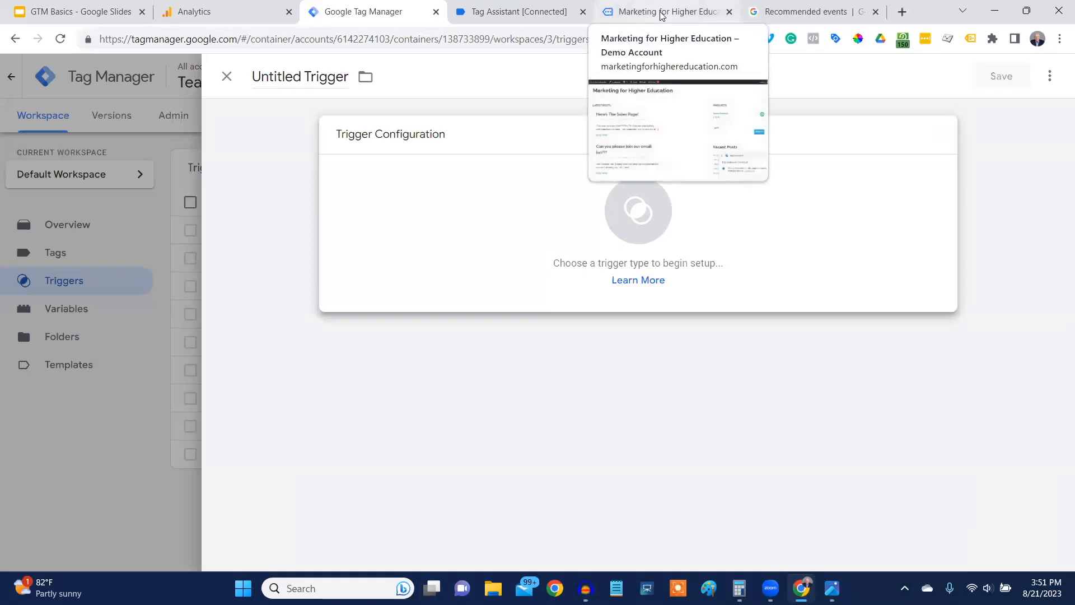
Examine in Tag Assistant which tags fire on the demo home page's Initialization and first Container Loaded events.
click(661, 13)
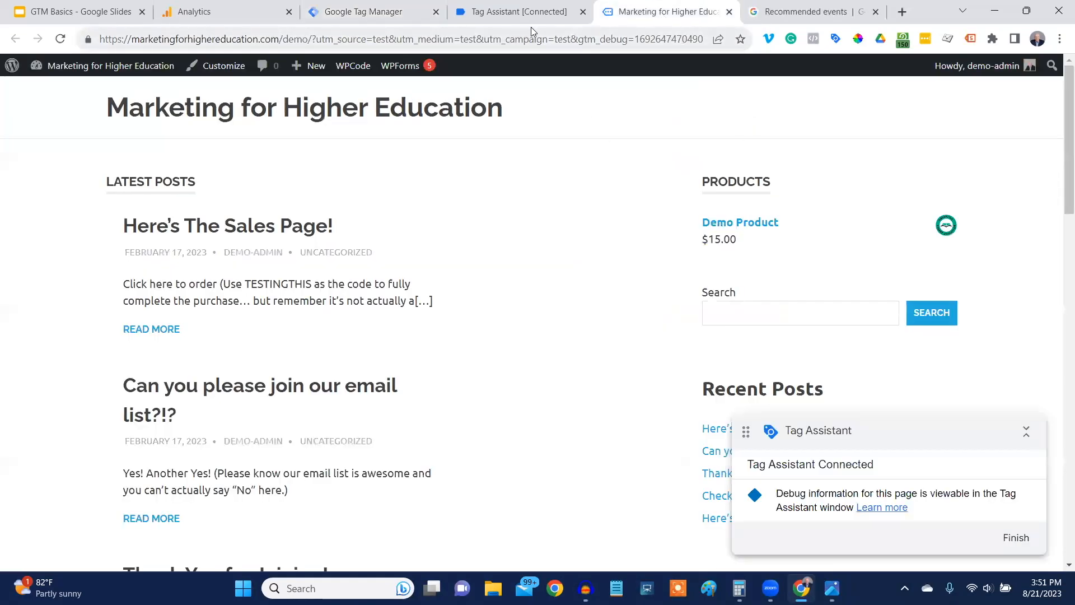
click(514, 16)
click(552, 321)
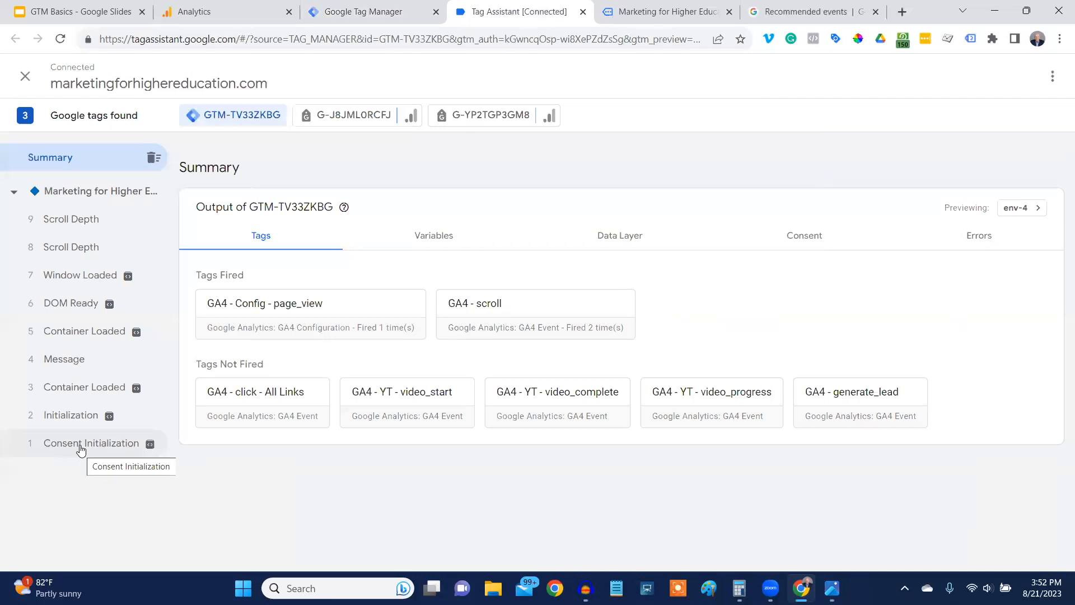
click(71, 419)
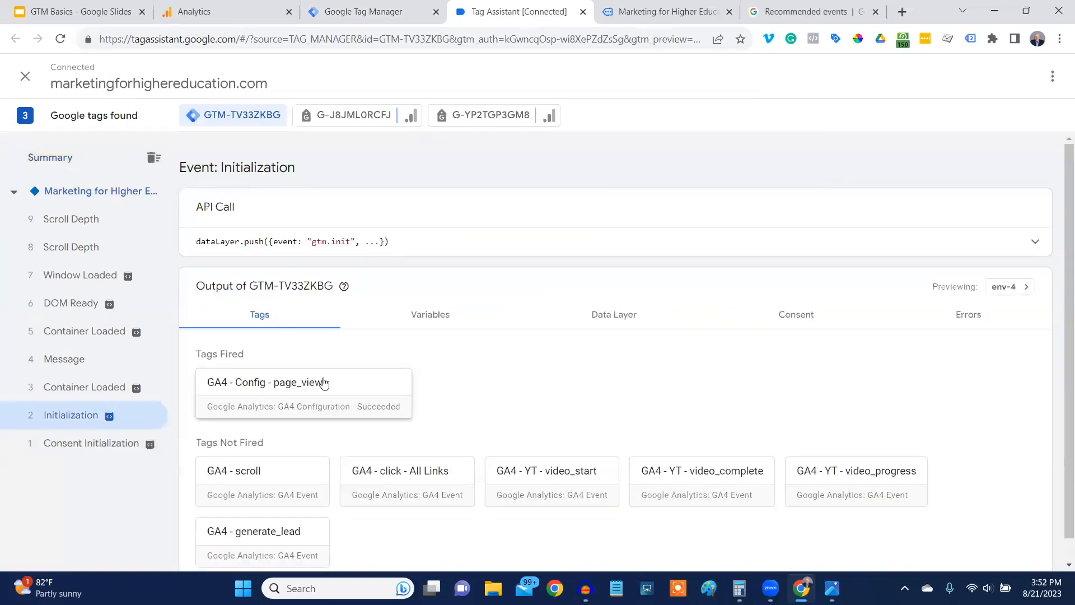
click(81, 388)
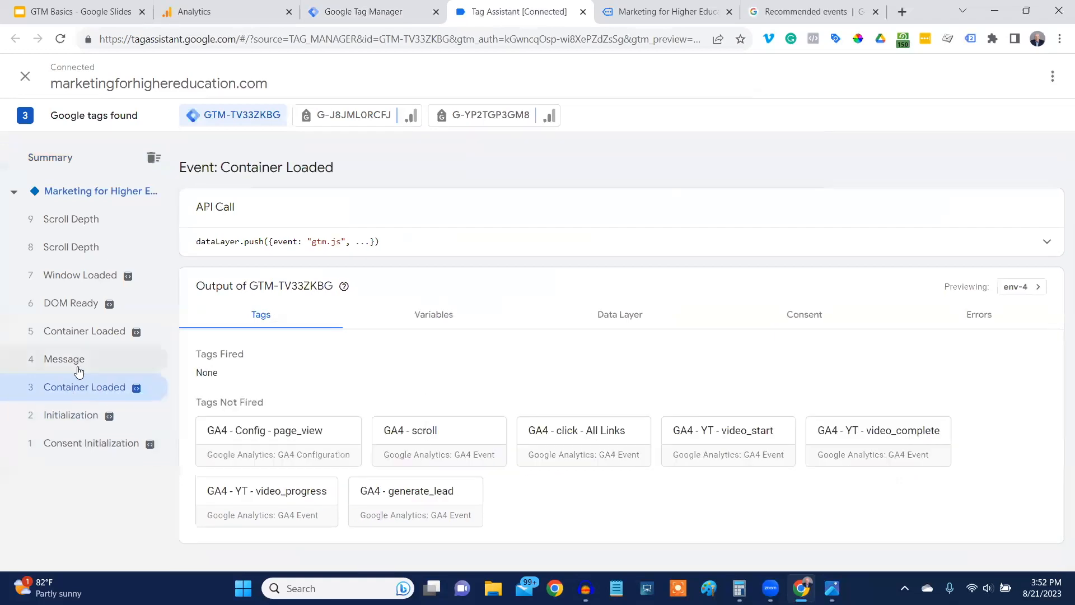
Visit the Thank You for Joining! post on the demo site and check its Initialization and first Container Loaded events in Tag Assistant.
click(659, 12)
scroll(480, 283, down, 5)
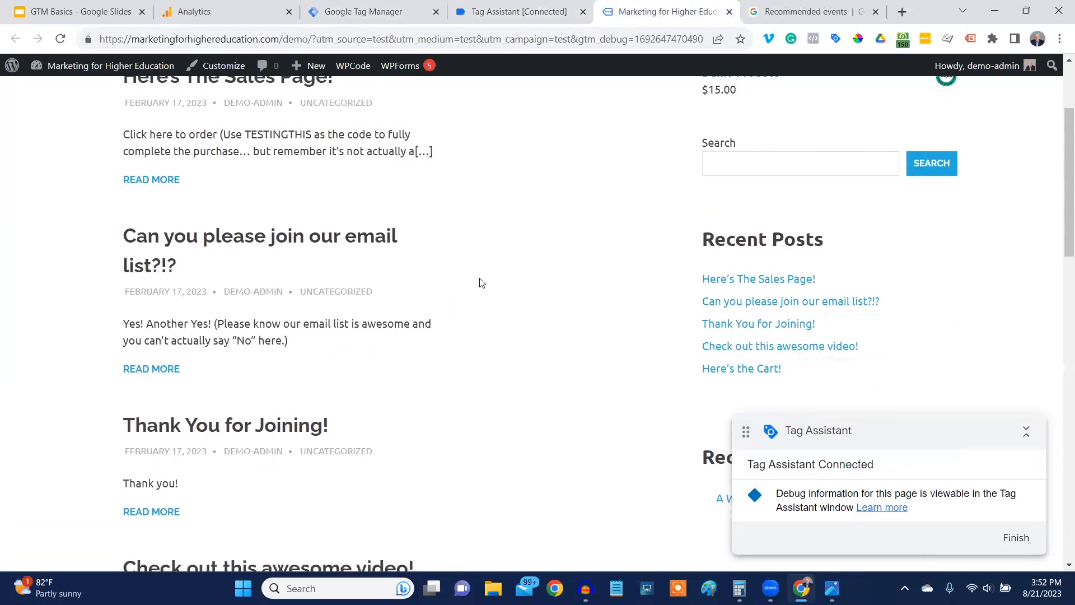
click(226, 301)
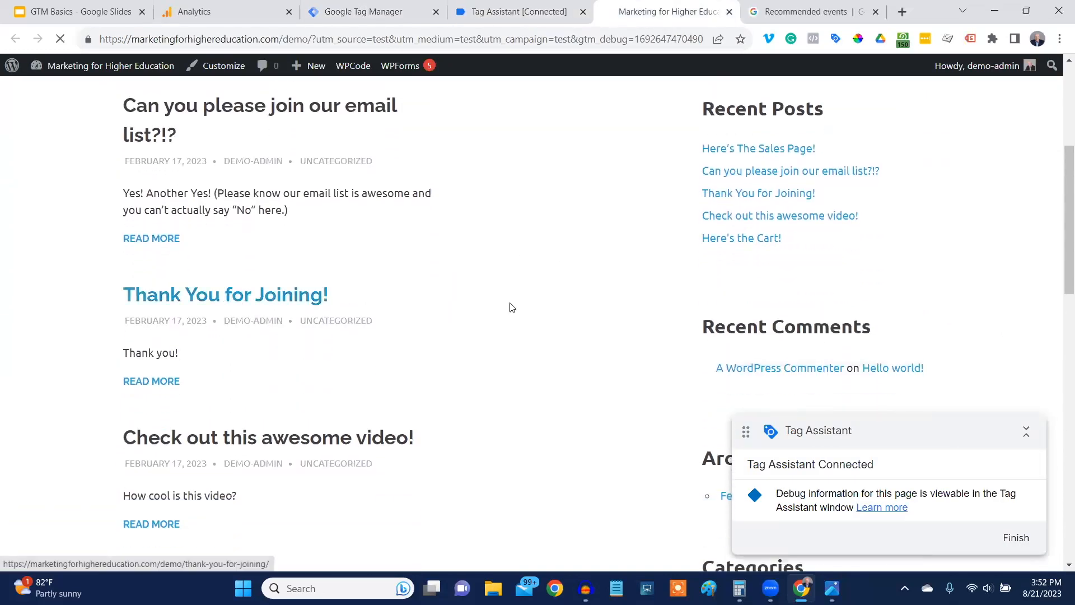
click(541, 20)
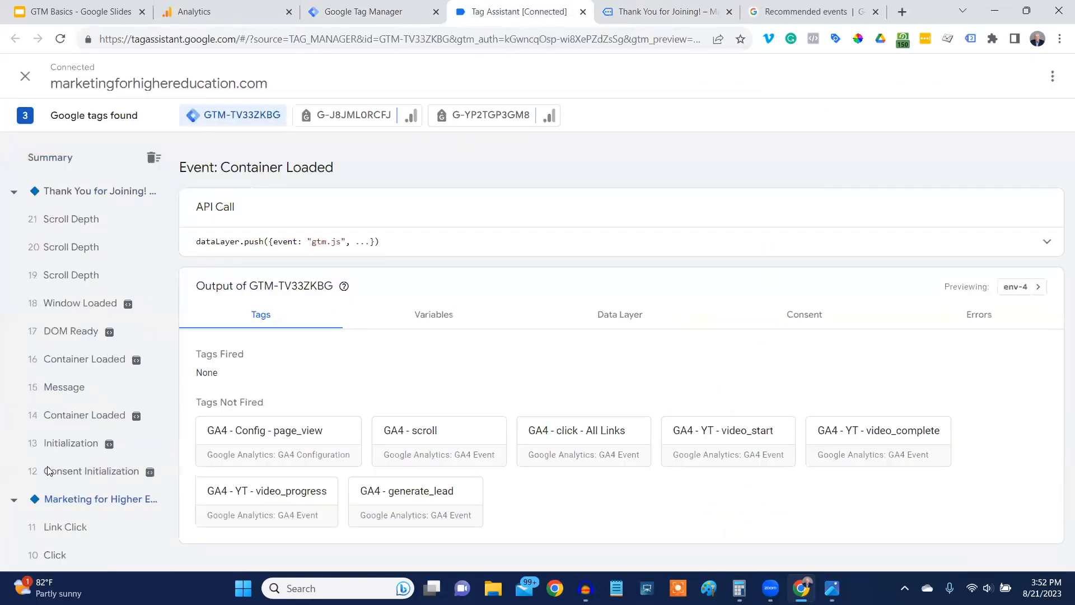
click(77, 475)
click(75, 445)
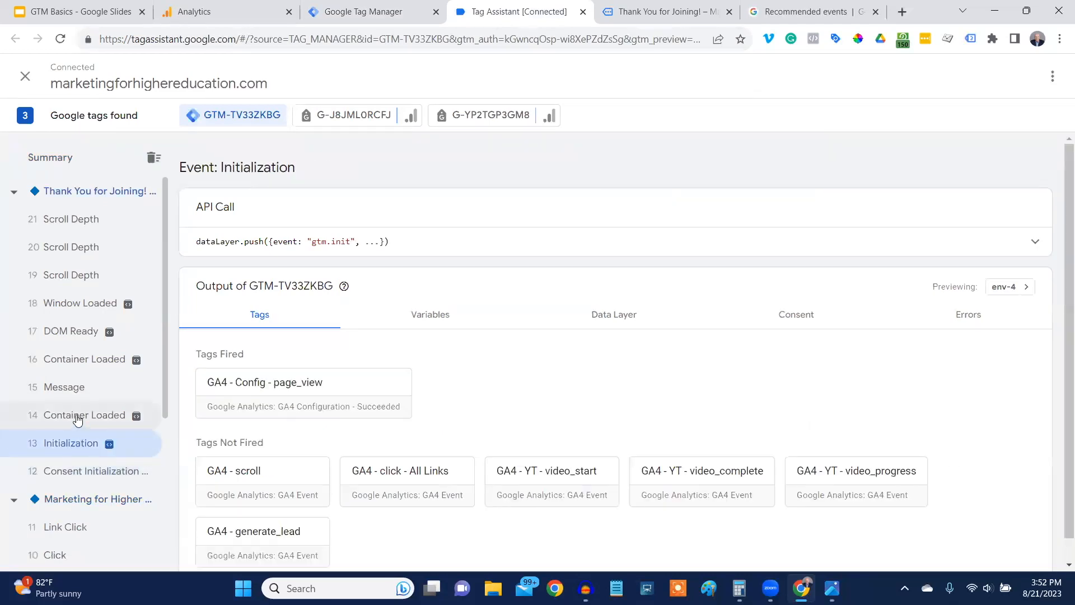
click(77, 417)
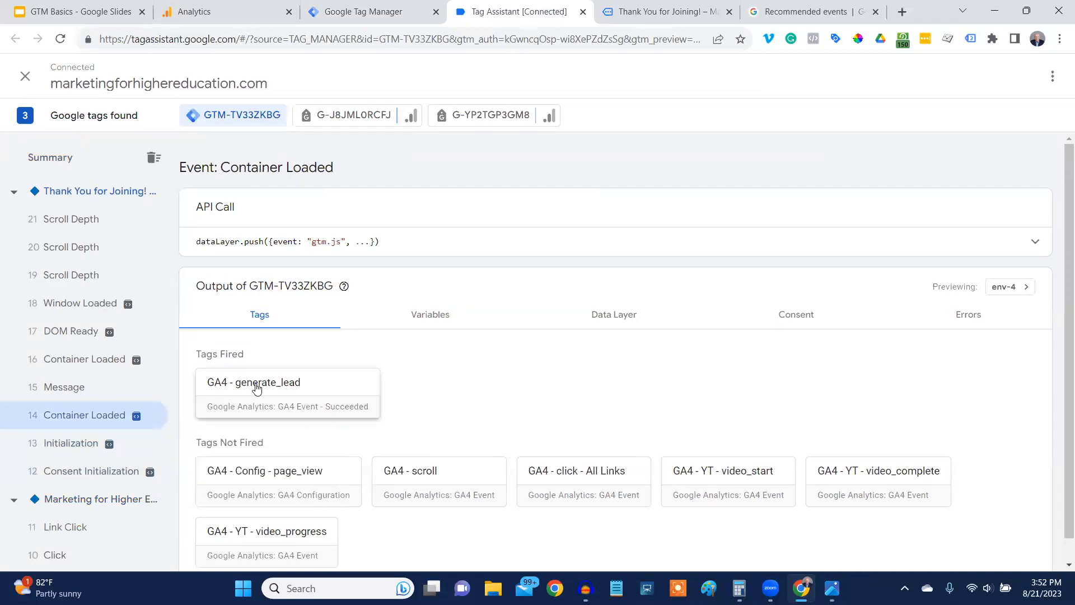
Return to the demo site's home page and check in Tag Assistant which tags fire on its first Container Loaded event.
click(663, 13)
scroll(521, 330, down, 3)
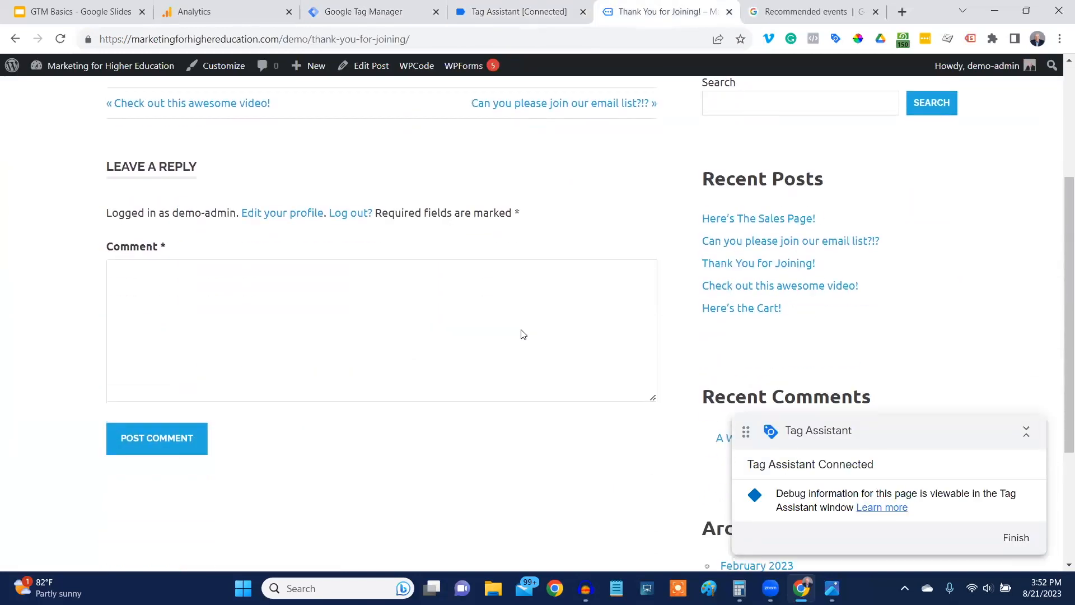
scroll(509, 331, up, 3)
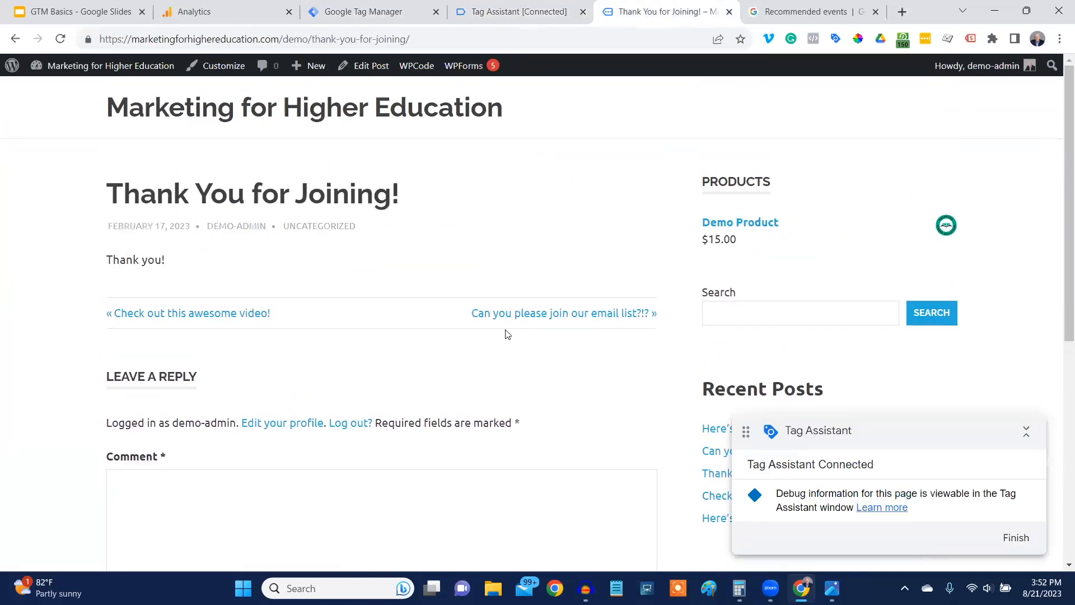
click(224, 117)
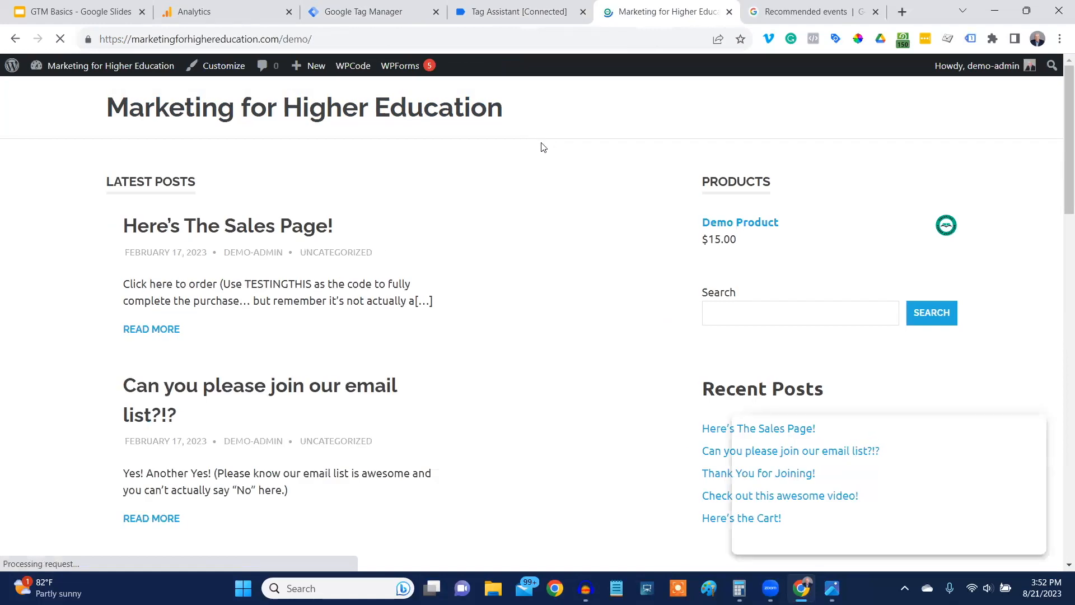
click(484, 11)
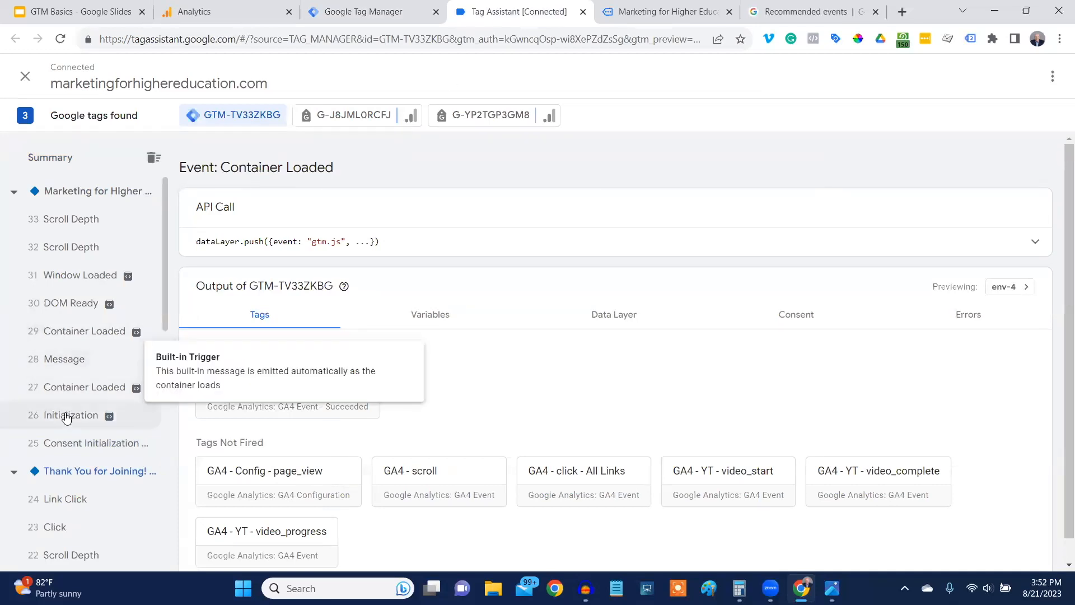
click(67, 391)
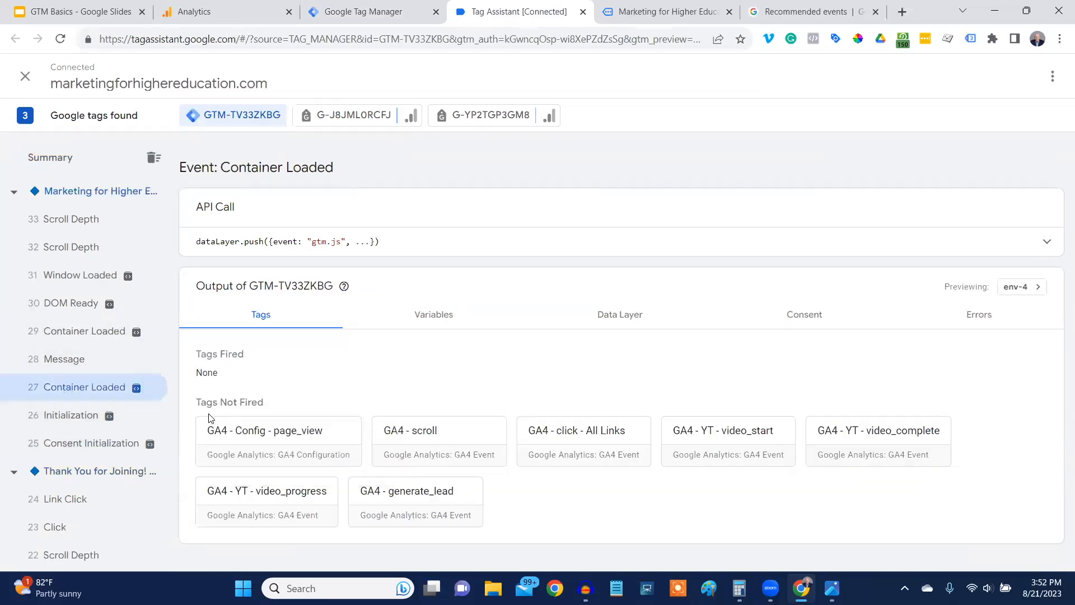
Visit the "Can you please join our email list?!?" post and check its first Container Loaded event in Tag Assistant for generate_lead.
click(626, 11)
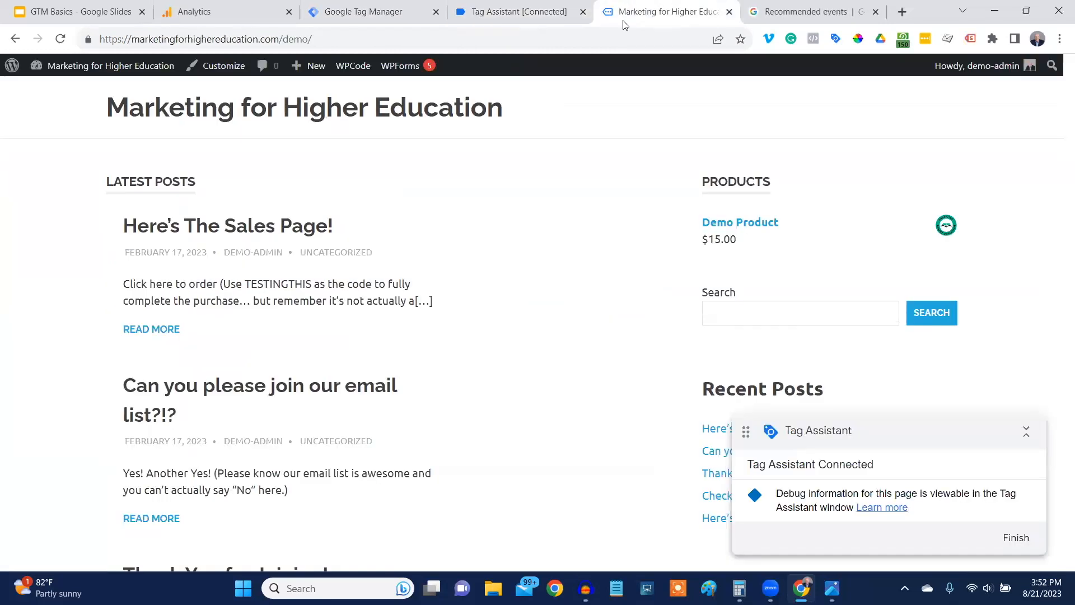
scroll(442, 285, down, 1)
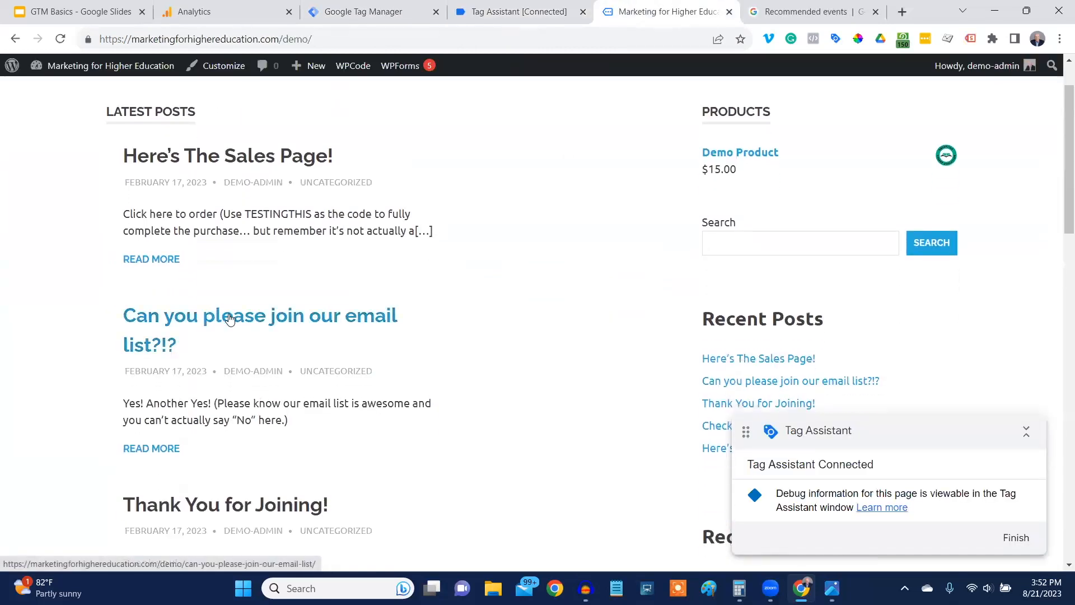
click(229, 318)
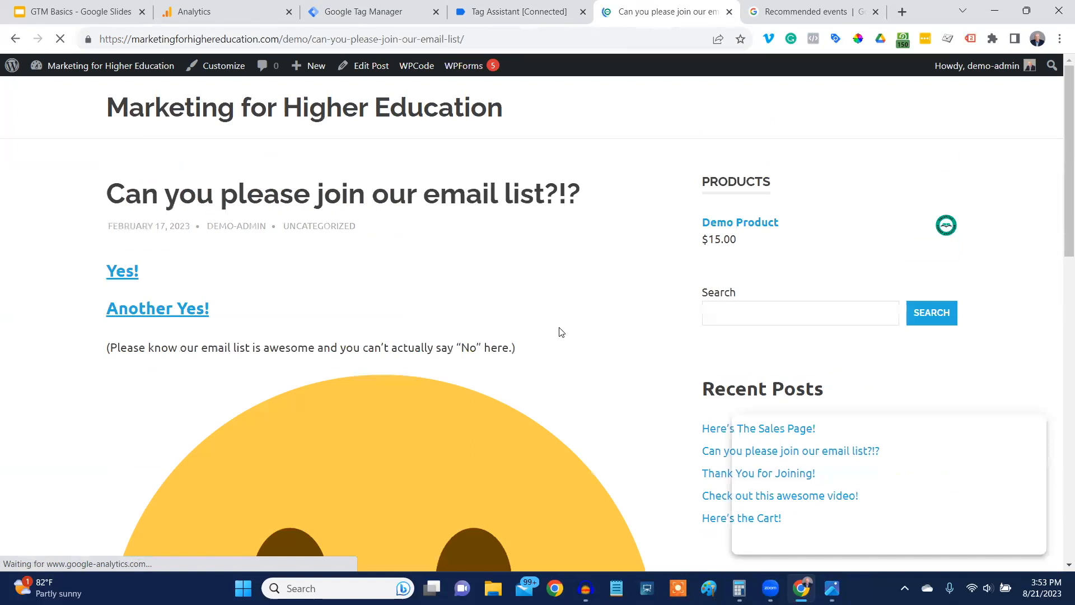
click(506, 12)
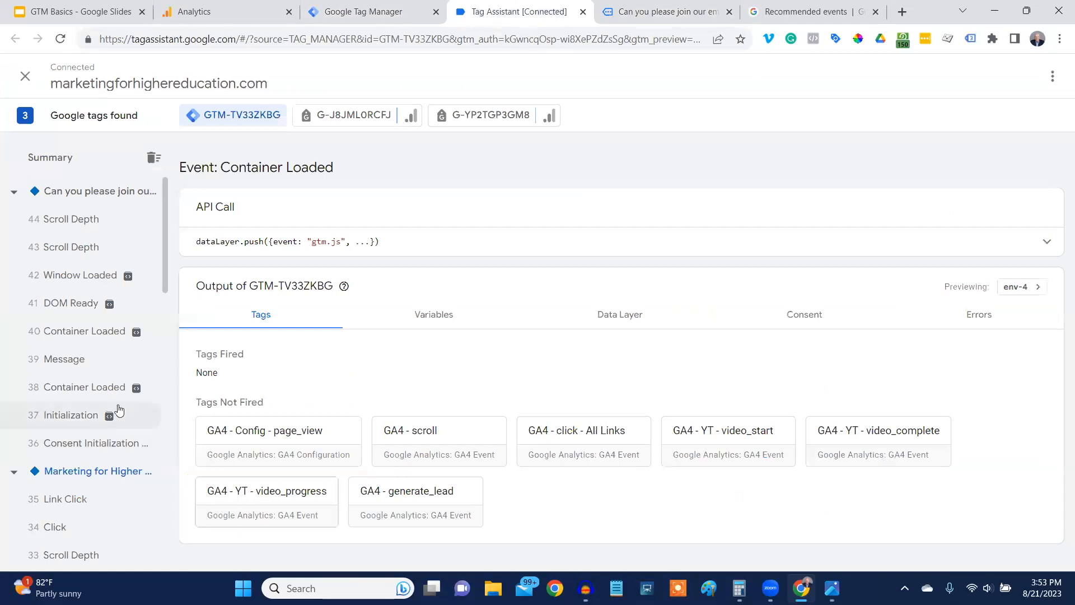
click(74, 387)
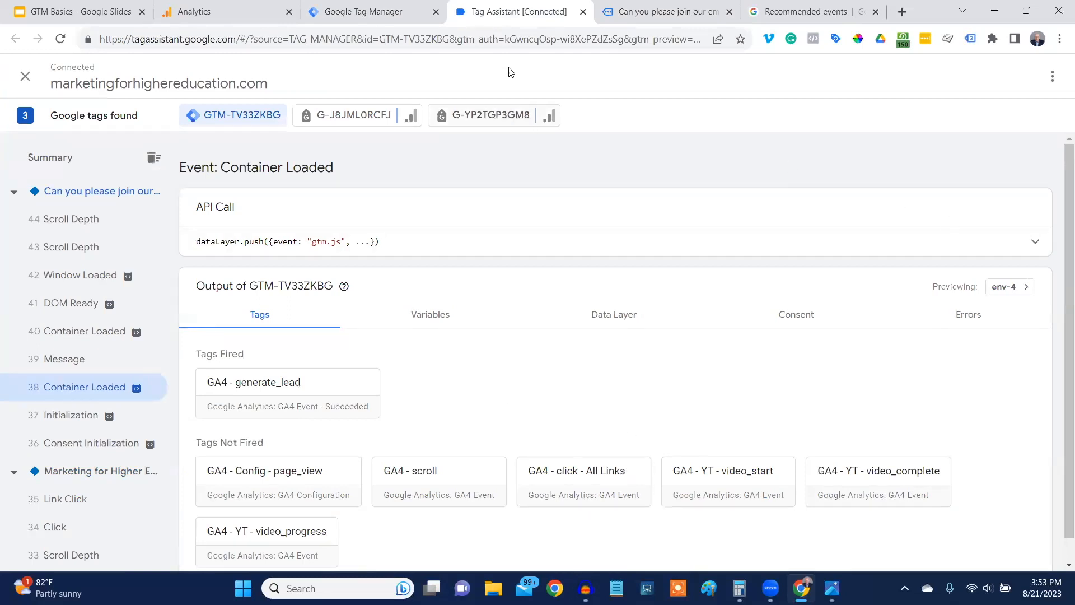
Switch back to Google Tag Manager and discard the untitled trigger, returning to the trigger list.
click(381, 12)
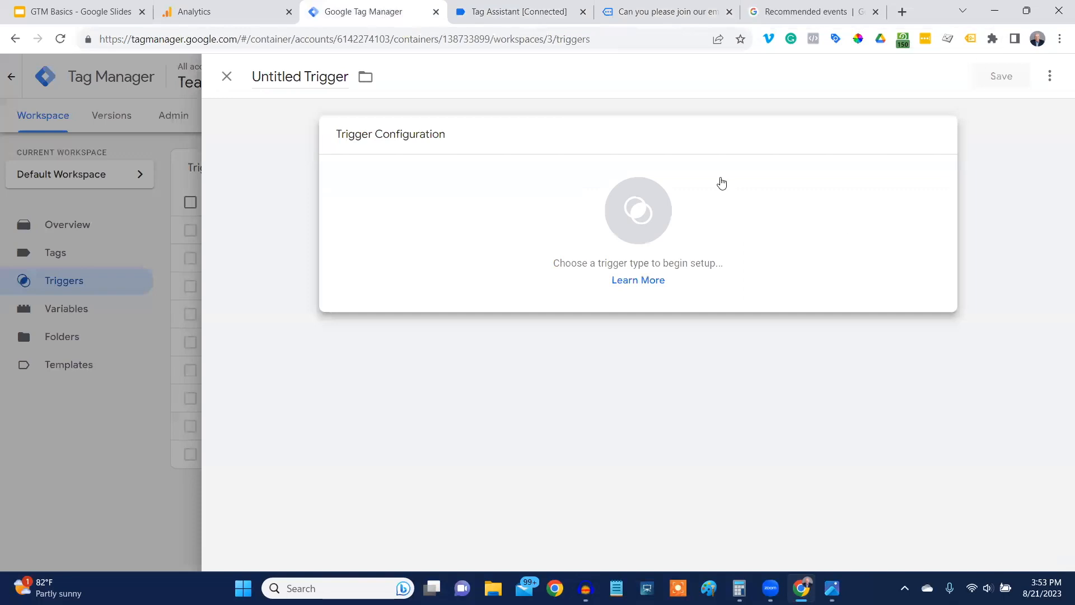
click(226, 76)
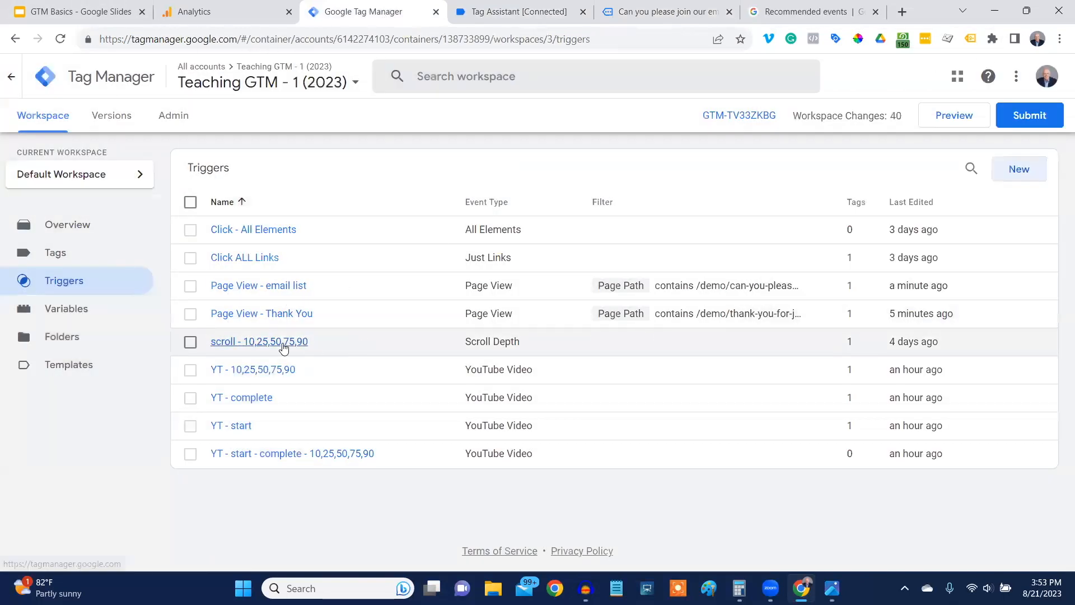